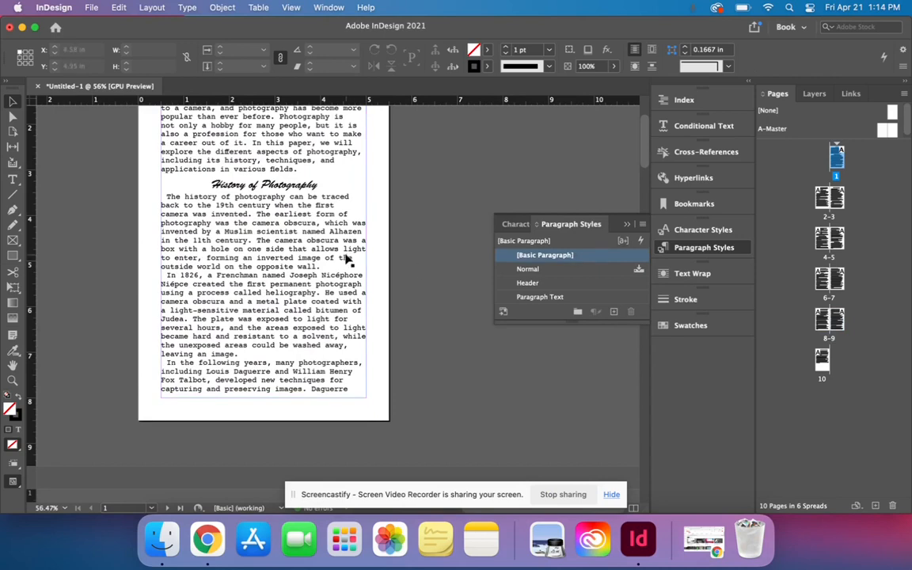
# Collapse the paragraph styles list and bring the whole first page of the document into view
pyautogui.click(627, 227)
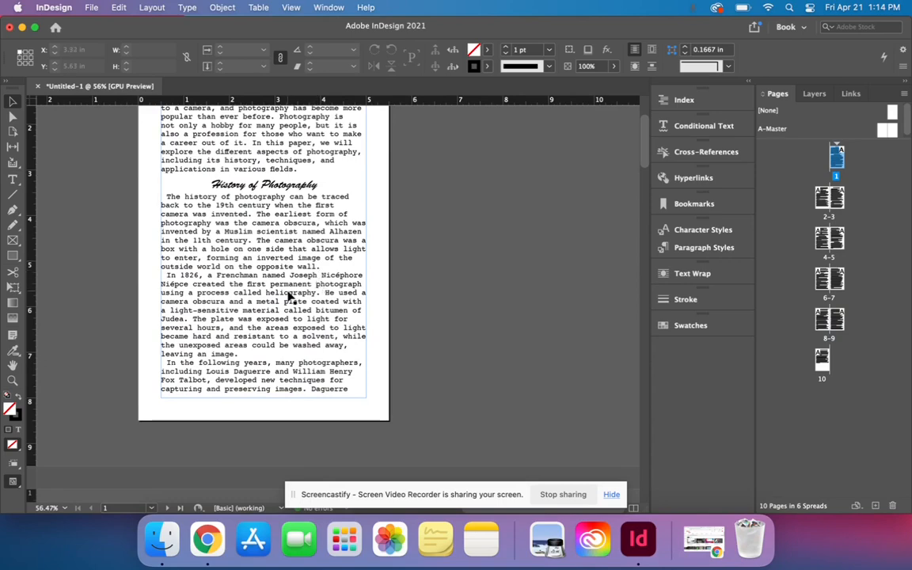
pyautogui.scroll(3, 287, 297)
pyautogui.hscroll(-2, 287, 297)
pyautogui.scroll(-1, 287, 297)
pyautogui.hscroll(-1, 287, 297)
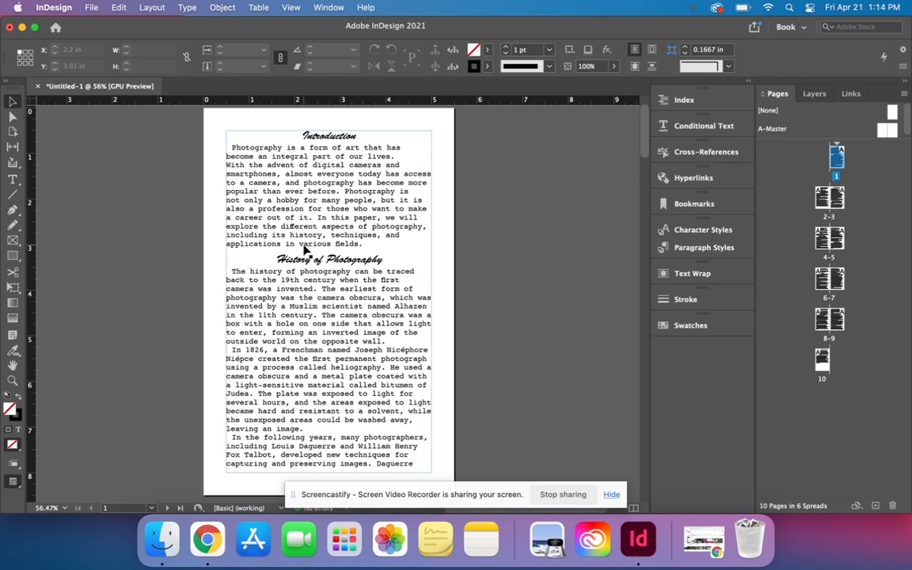
# Switch to Finder, look through the images in the Downloads Photos folder as icons, and return to InDesign
pyautogui.click(161, 540)
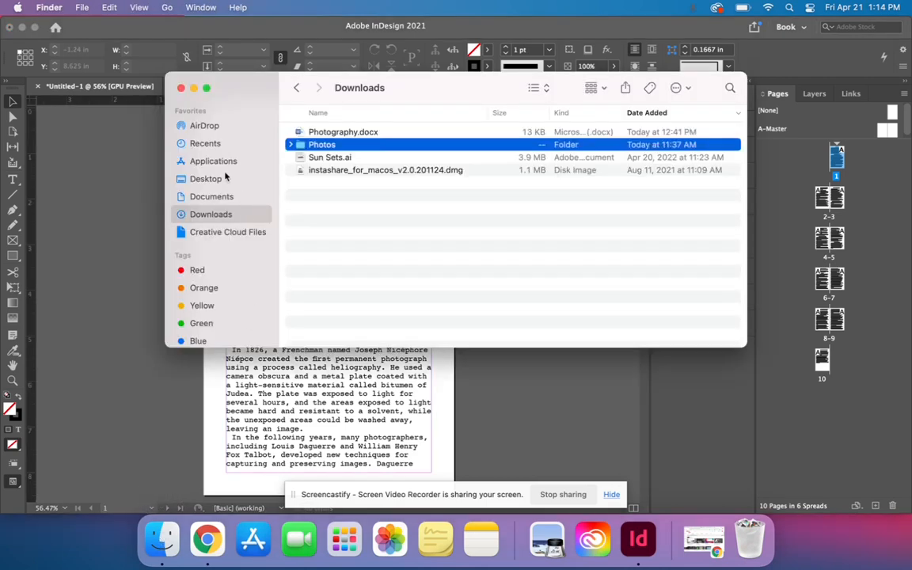
pyautogui.doubleClick(321, 147)
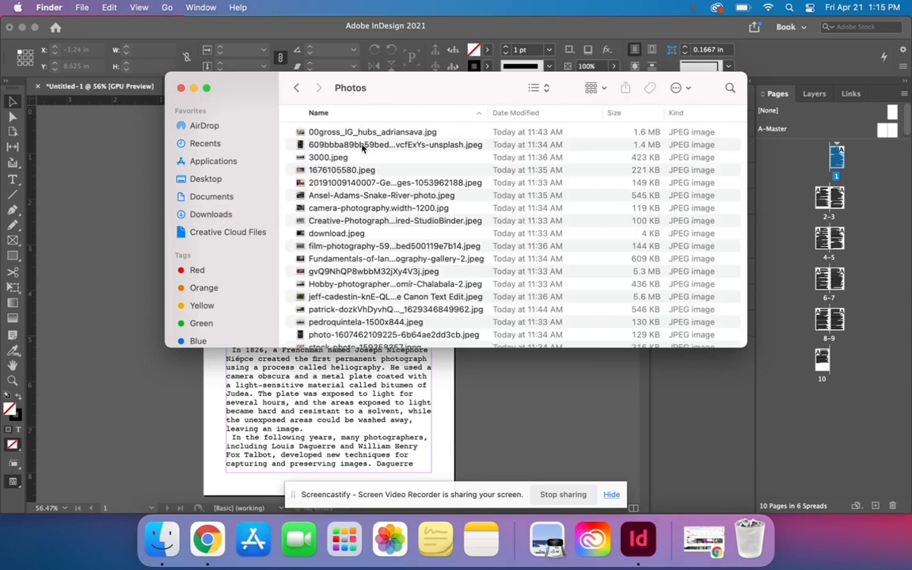
pyautogui.click(545, 87)
pyautogui.click(545, 77)
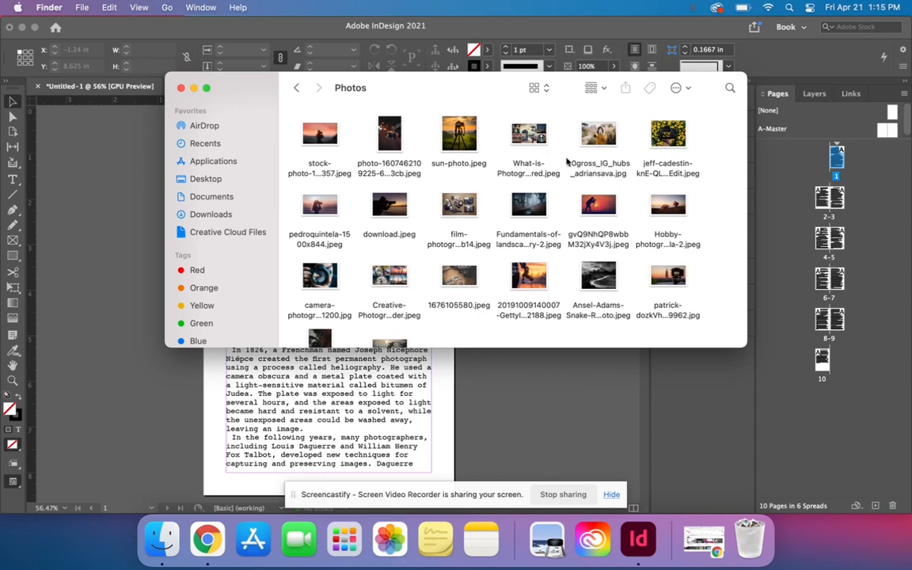
pyautogui.scroll(-2, 481, 240)
pyautogui.scroll(-3, 481, 240)
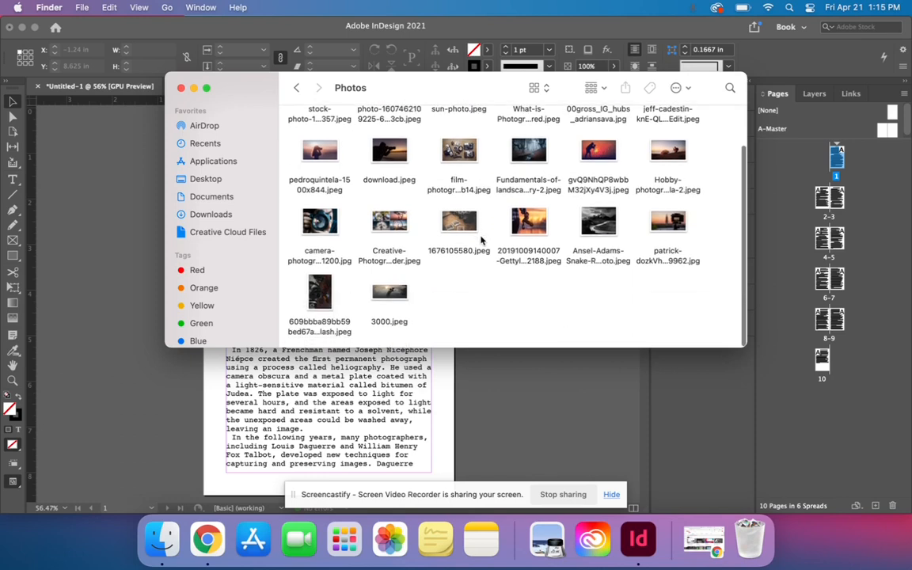
pyautogui.scroll(3, 480, 240)
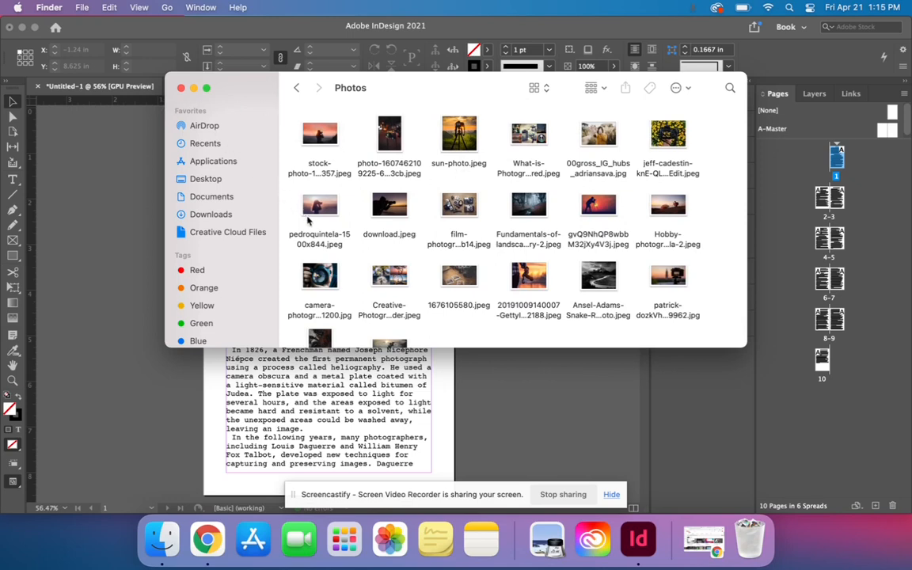
pyautogui.press('super+Tab')
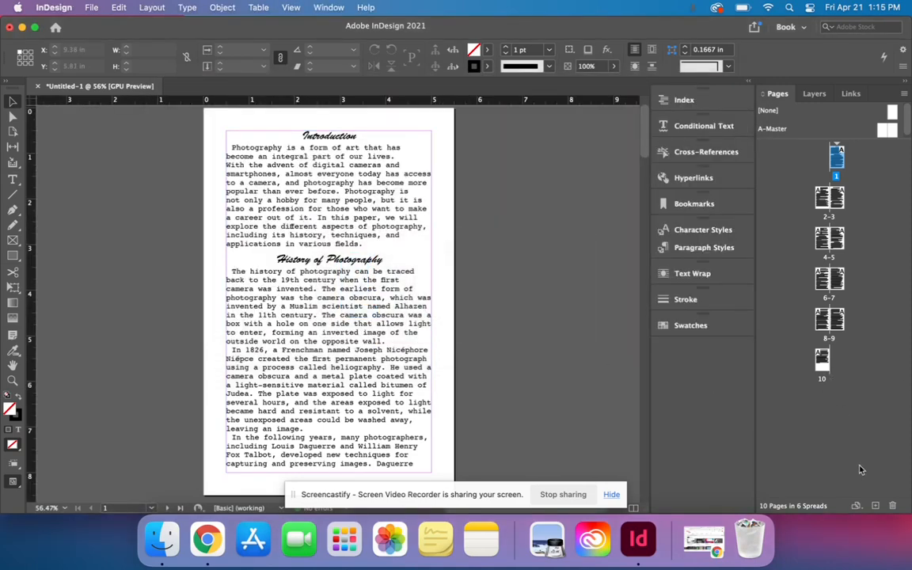
# Insert two blank pages after page 1 and move the first one so that pages 2 and 4 are blank
pyautogui.click(875, 507)
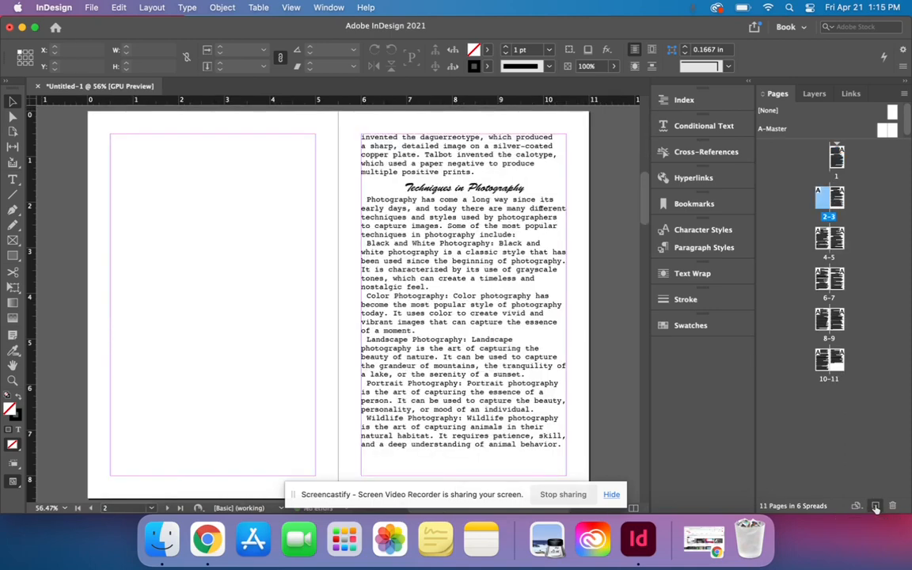
pyautogui.click(875, 506)
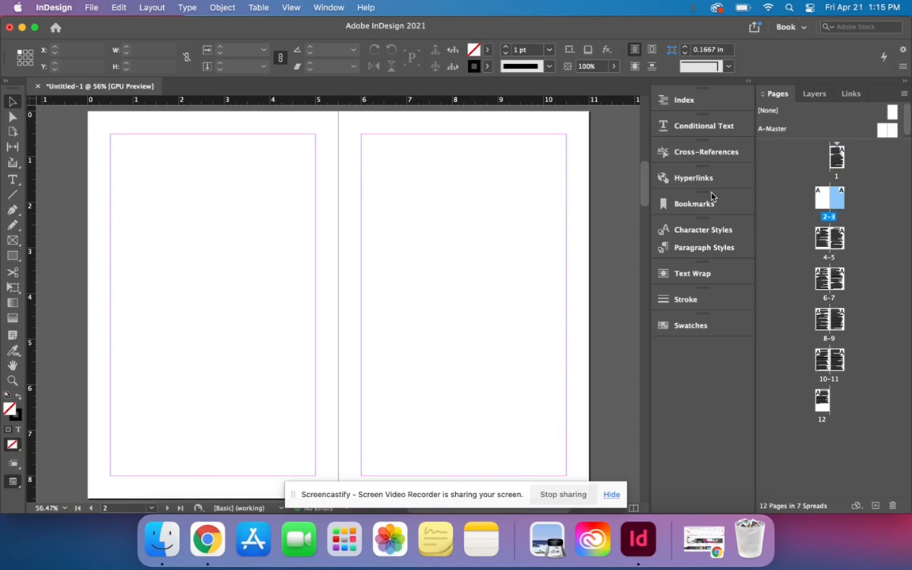
pyautogui.click(822, 202)
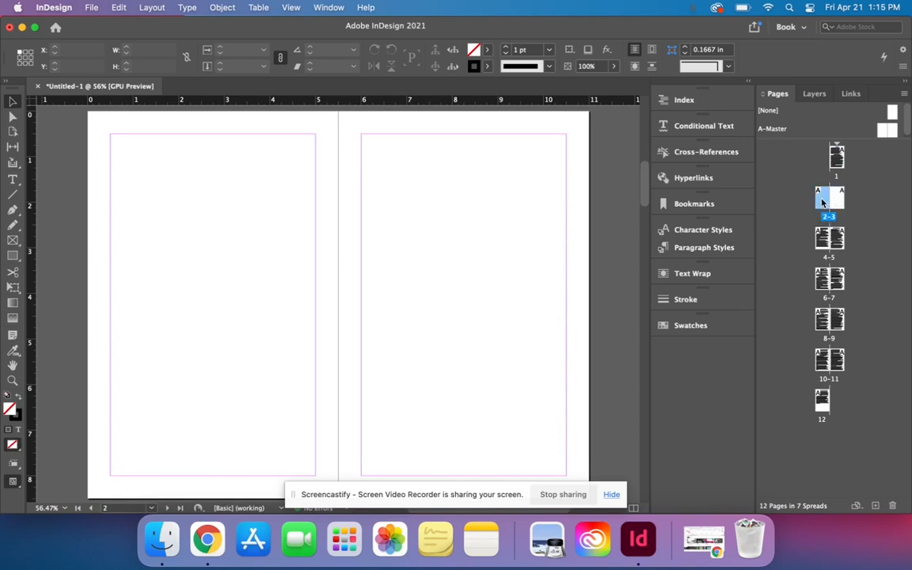
pyautogui.moveTo(821, 203); pyautogui.dragTo(834, 241)
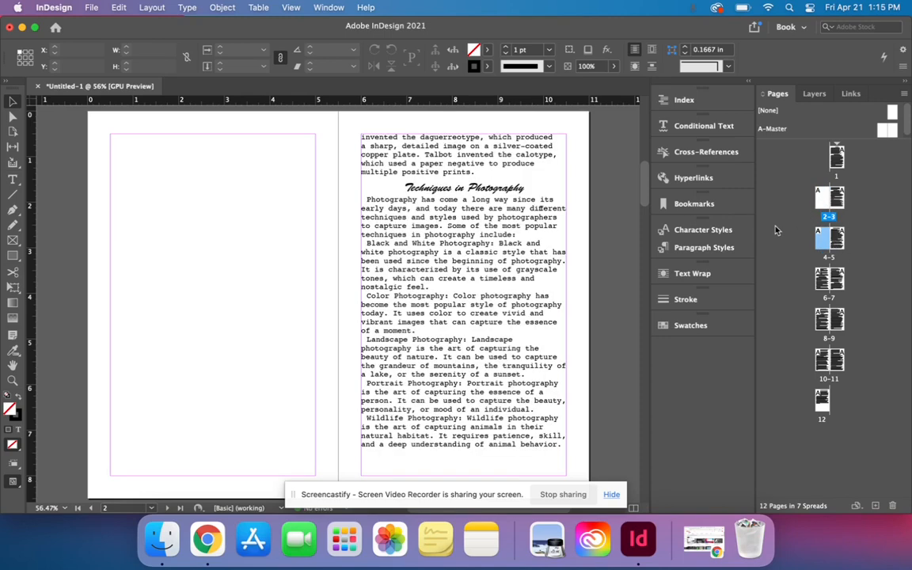
# Draw a 4.5 by 7.5 in rectangular image frame filling the margins of blank page 2, leaving it deselected
pyautogui.click(823, 204)
pyautogui.doubleClick(824, 204)
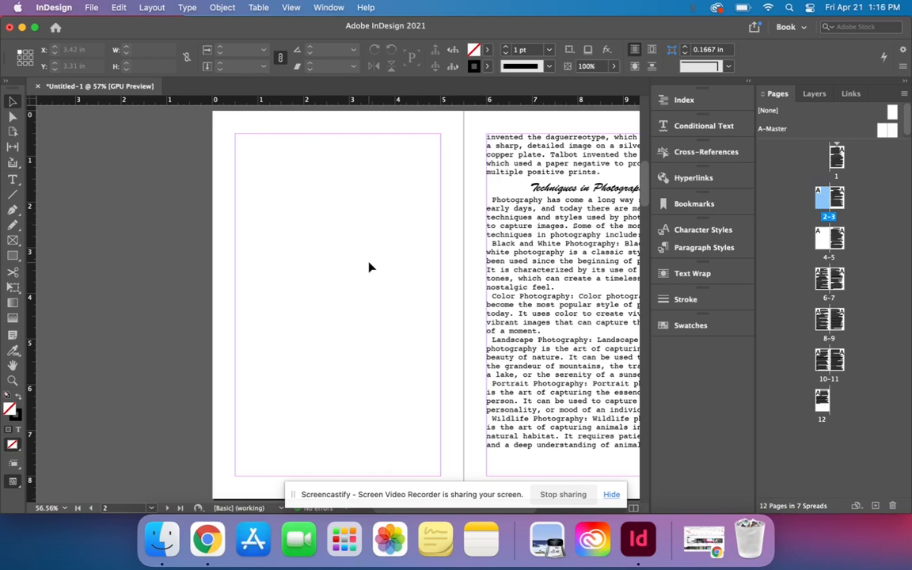
pyautogui.press('f')
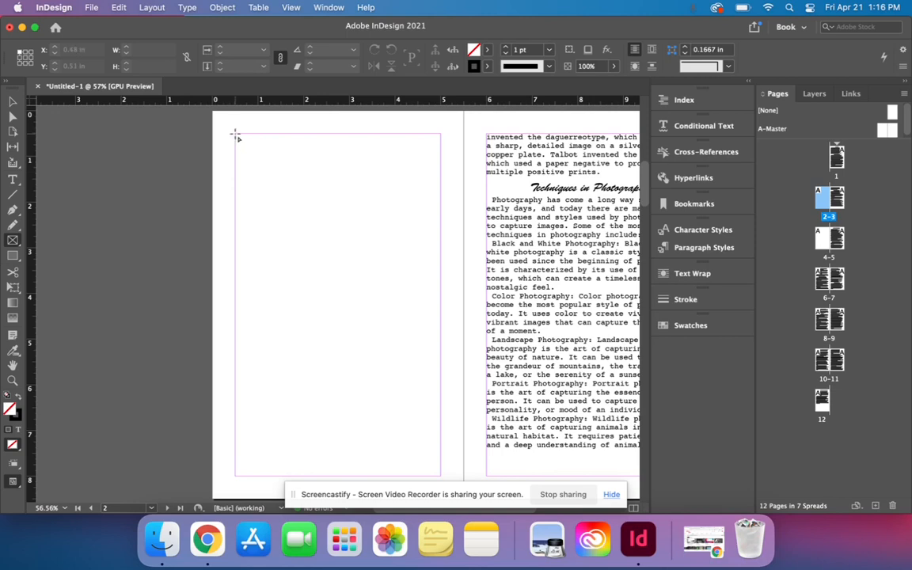
pyautogui.moveTo(235, 136); pyautogui.dragTo(441, 476)
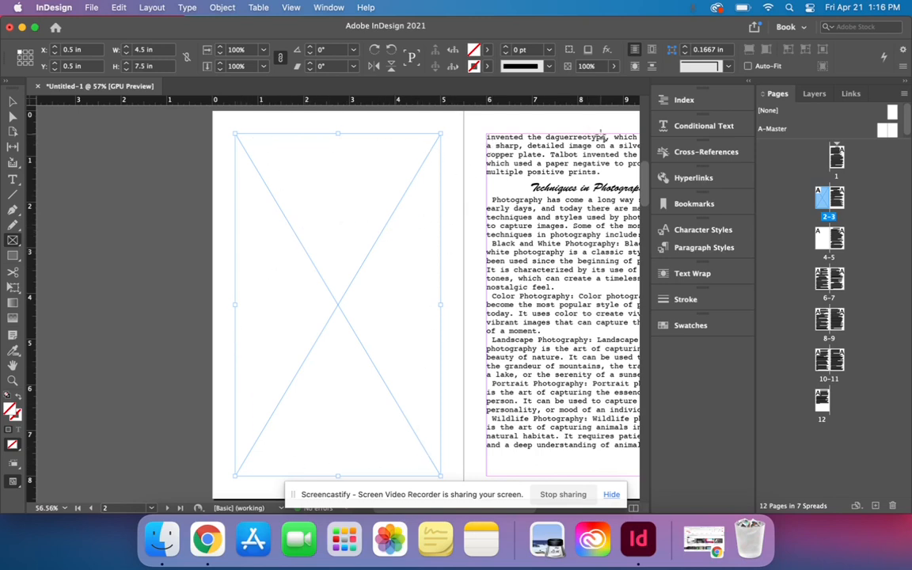
pyautogui.hscroll(5, 602, 136)
pyautogui.scroll(-3, 602, 136)
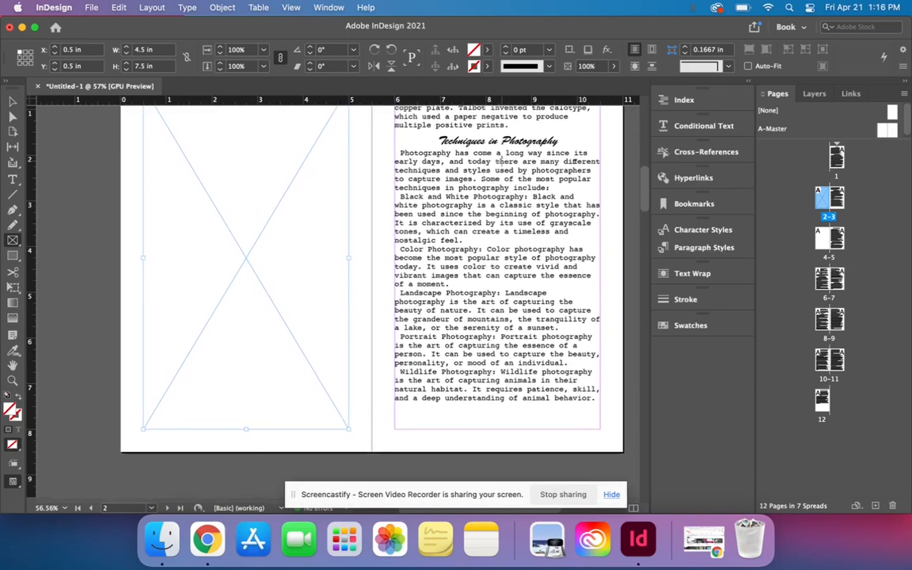
pyautogui.scroll(4, 618, 266)
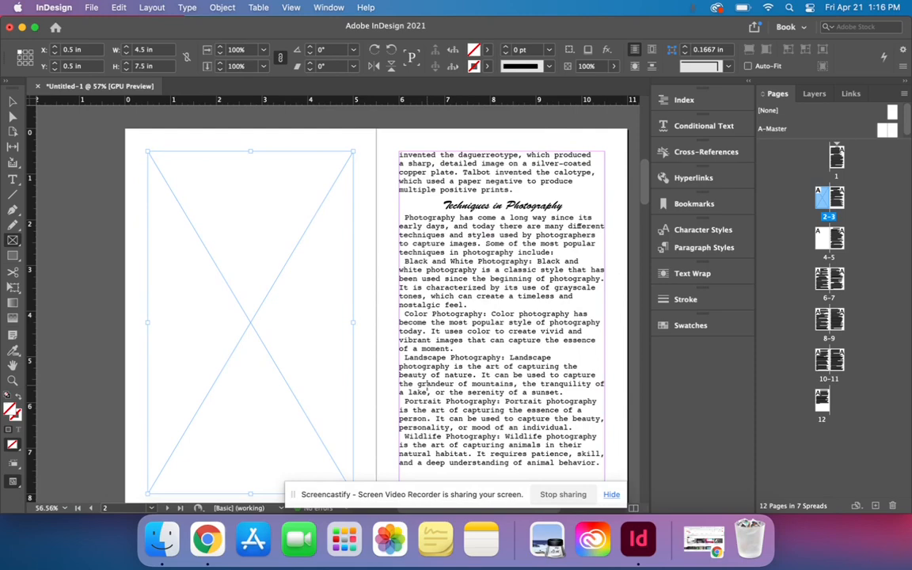
pyautogui.hscroll(-2, 428, 386)
pyautogui.scroll(-1, 428, 387)
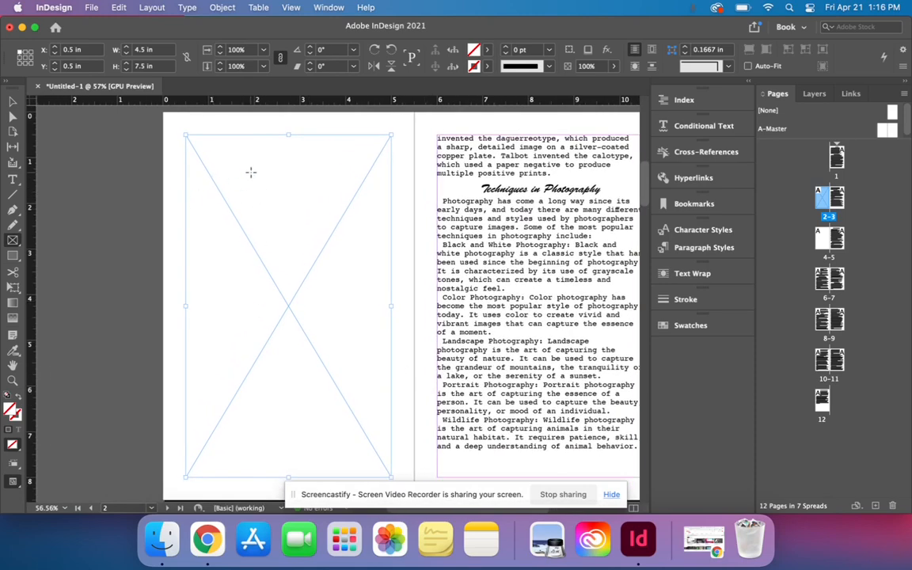
pyautogui.press('super+shift+a')
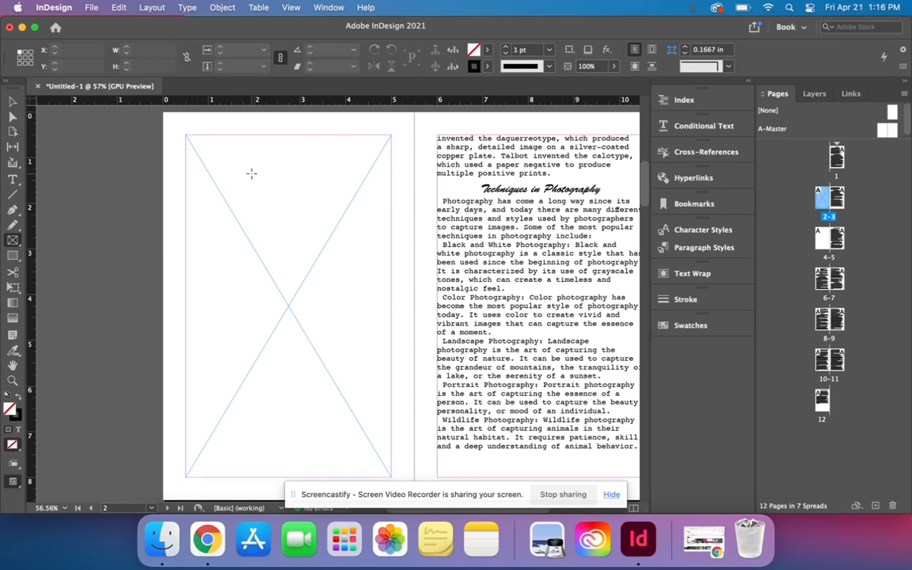
pyautogui.press('v')
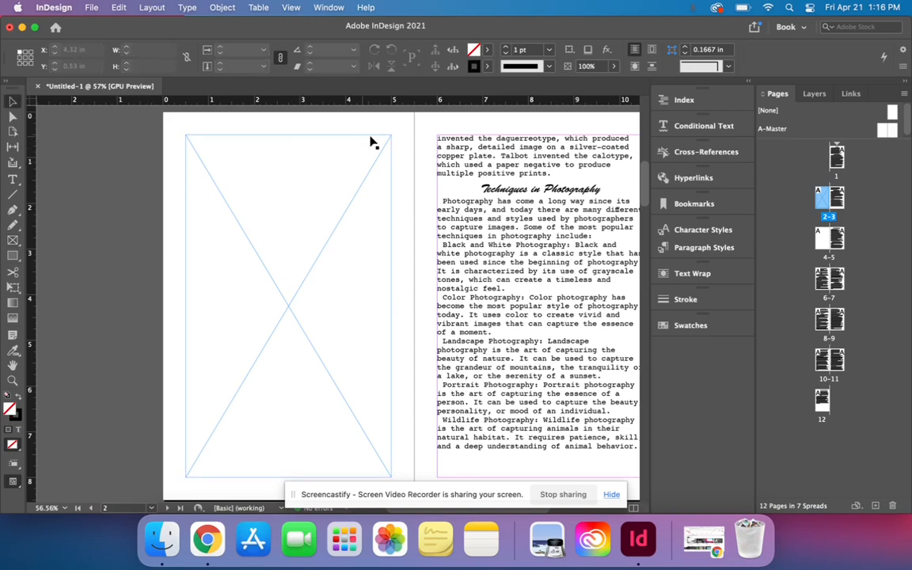
# Place the camera gear photo 609bbba89b…-unsplash.jpeg from the Photos folder into the frame on page 2
pyautogui.click(290, 267)
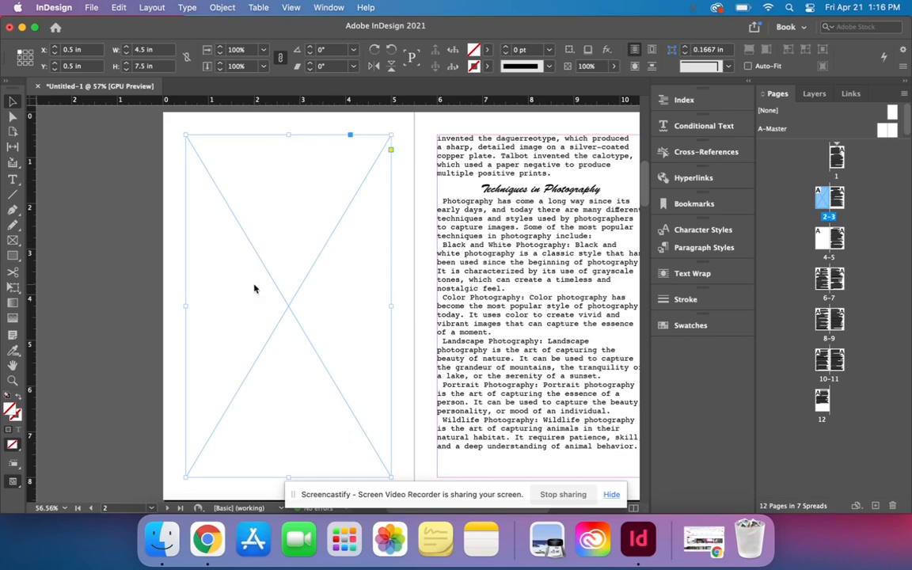
pyautogui.press('super+d')
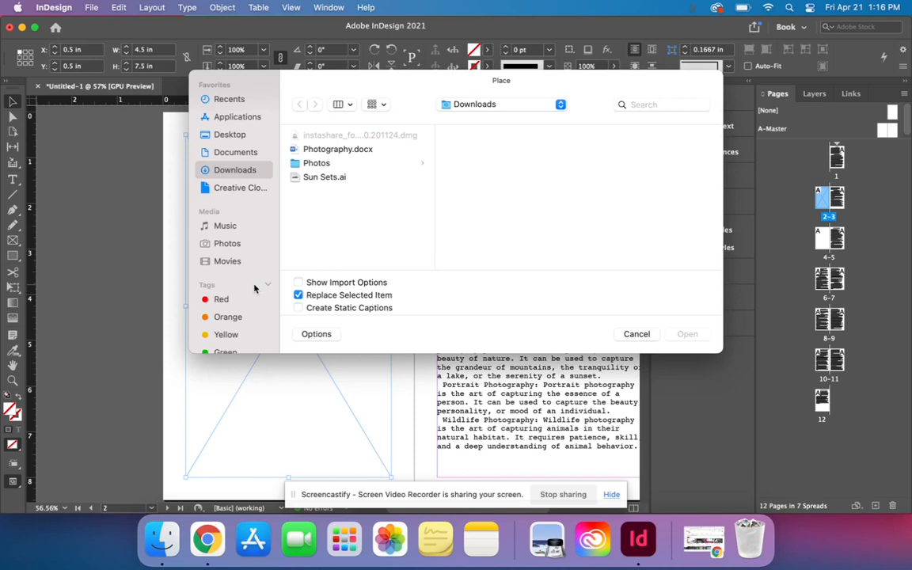
pyautogui.click(334, 164)
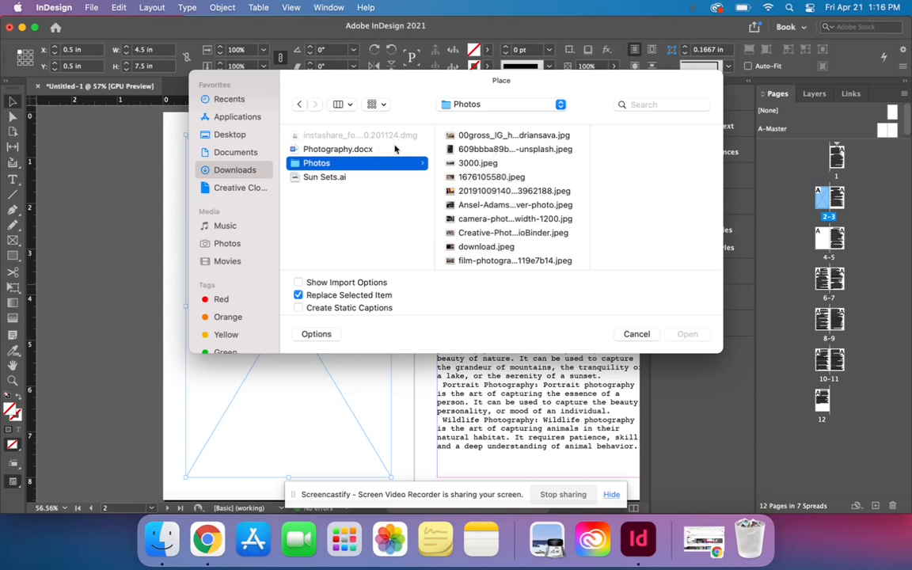
pyautogui.click(488, 151)
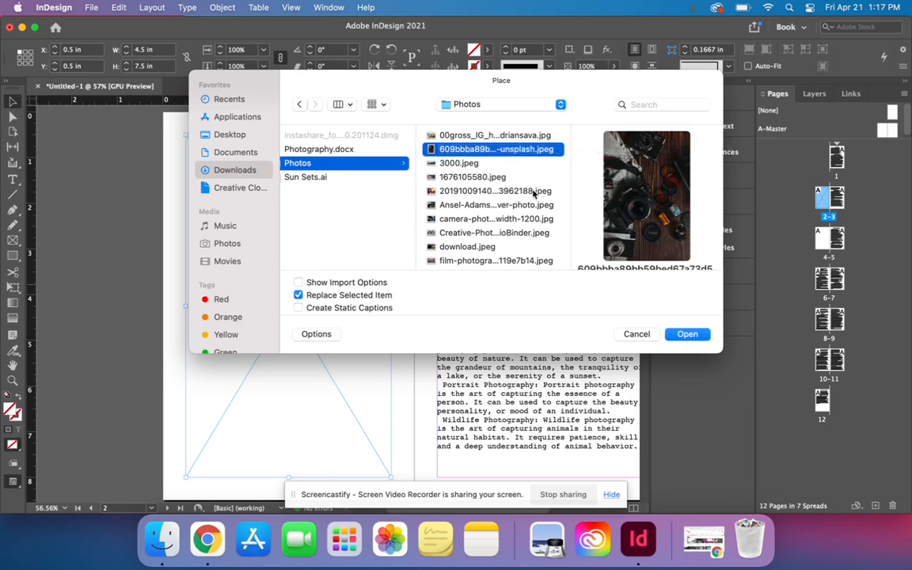
pyautogui.click(687, 334)
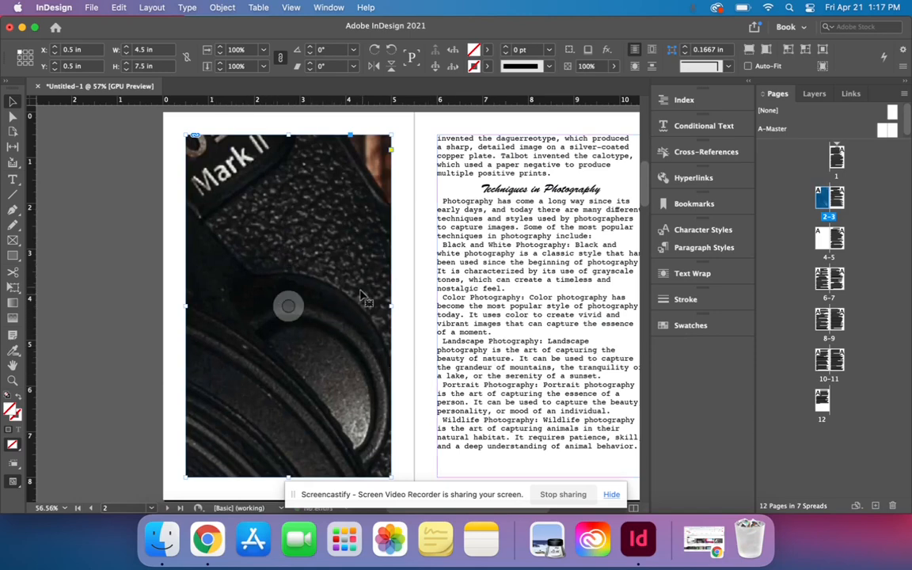
# Fit the page 2 photo with Fill Frame Proportionally and check the spread
pyautogui.rightClick(311, 262)
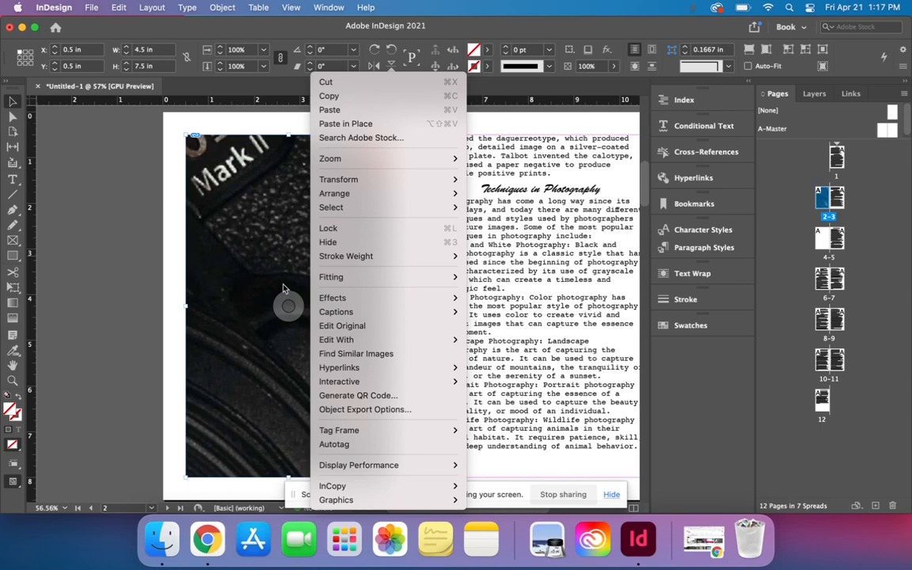
pyautogui.moveTo(342, 278)
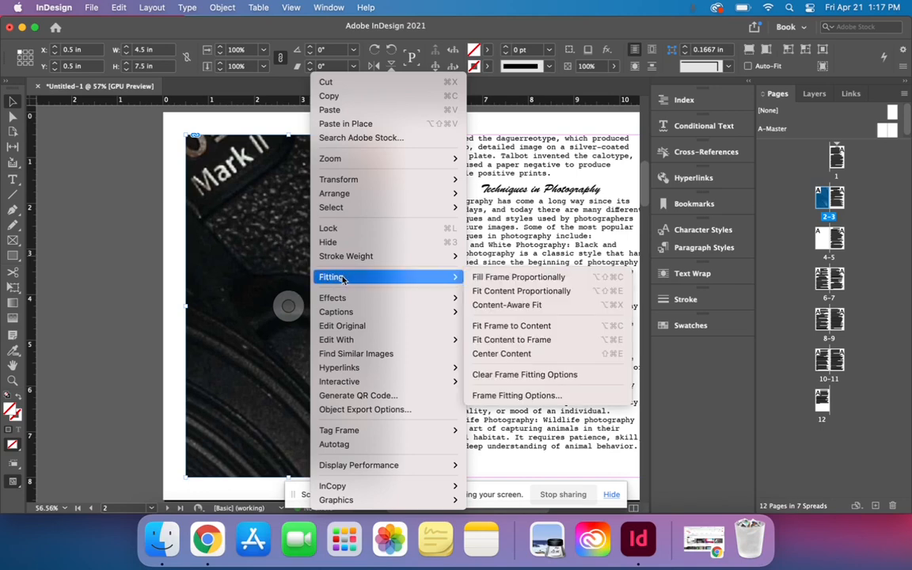
pyautogui.click(501, 278)
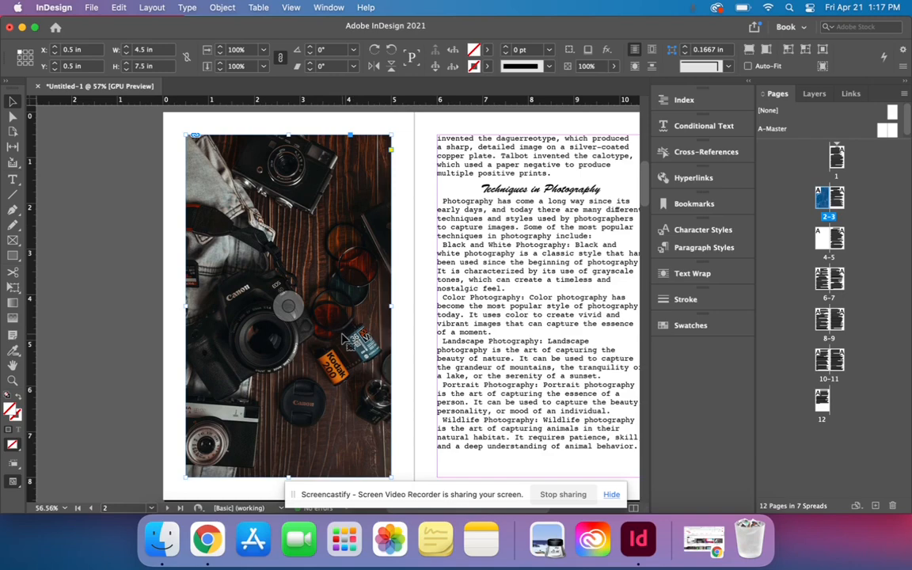
pyautogui.hscroll(2, 452, 346)
pyautogui.scroll(-3, 452, 348)
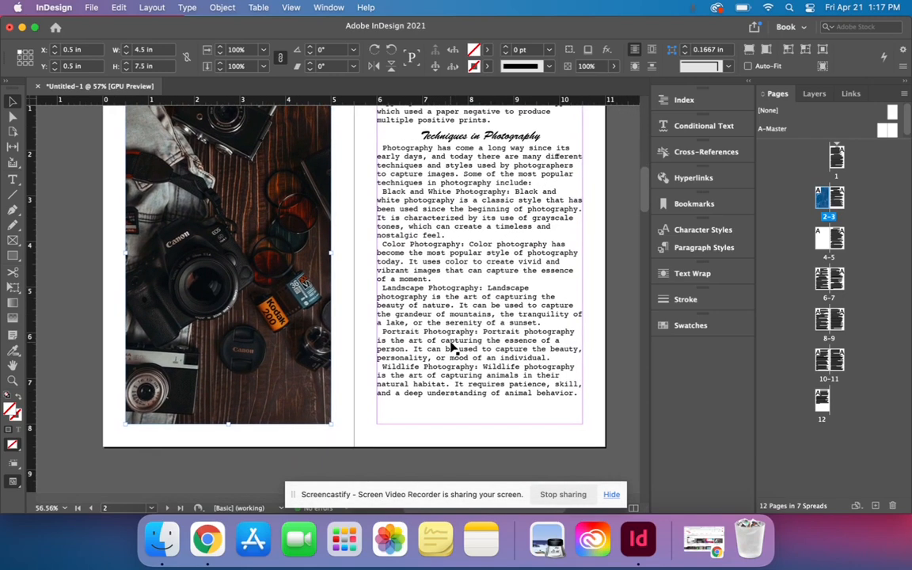
pyautogui.scroll(4, 452, 348)
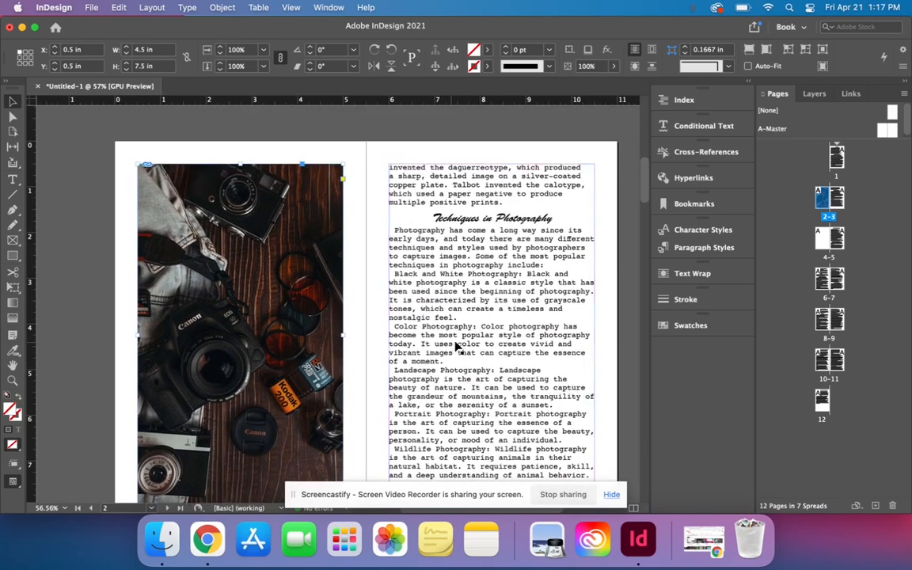
# Draw a 4.5 by 7.5 in rectangular image frame filling the margins of blank page 4
pyautogui.doubleClick(823, 239)
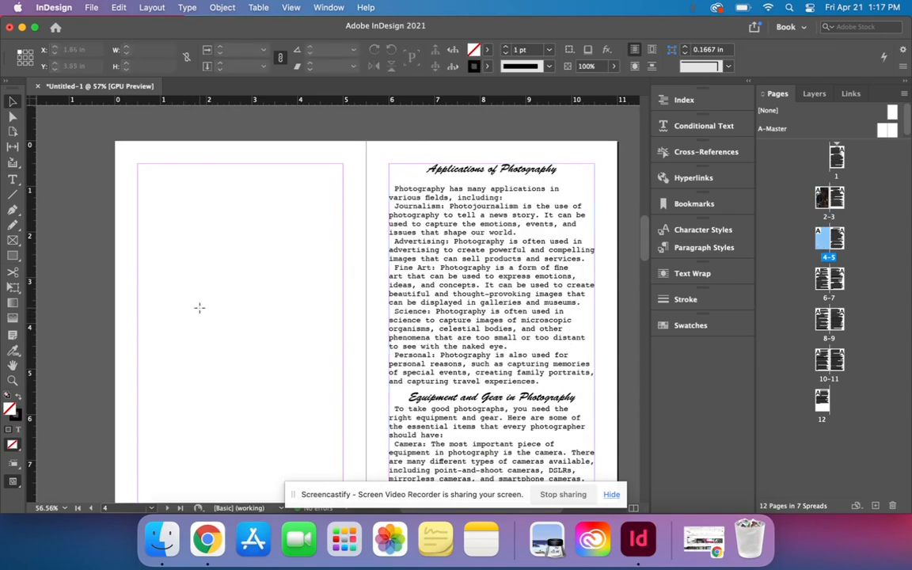
pyautogui.press('f')
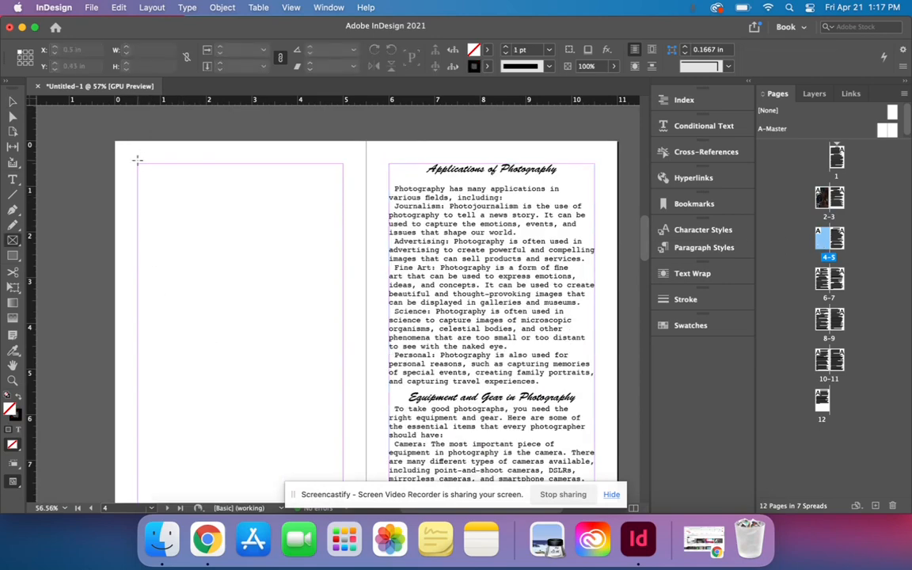
pyautogui.moveTo(137, 165); pyautogui.dragTo(342, 331)
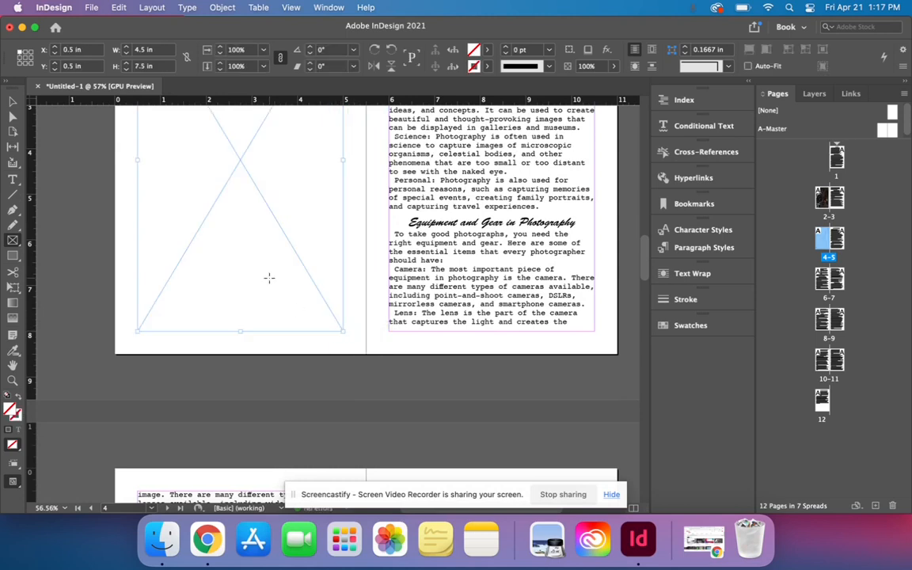
# Place the handheld Fujifilm camera photo photo-16074…ae2dd3cb.jpeg from the Photos folder into the frame on page 4
pyautogui.press('super+d')
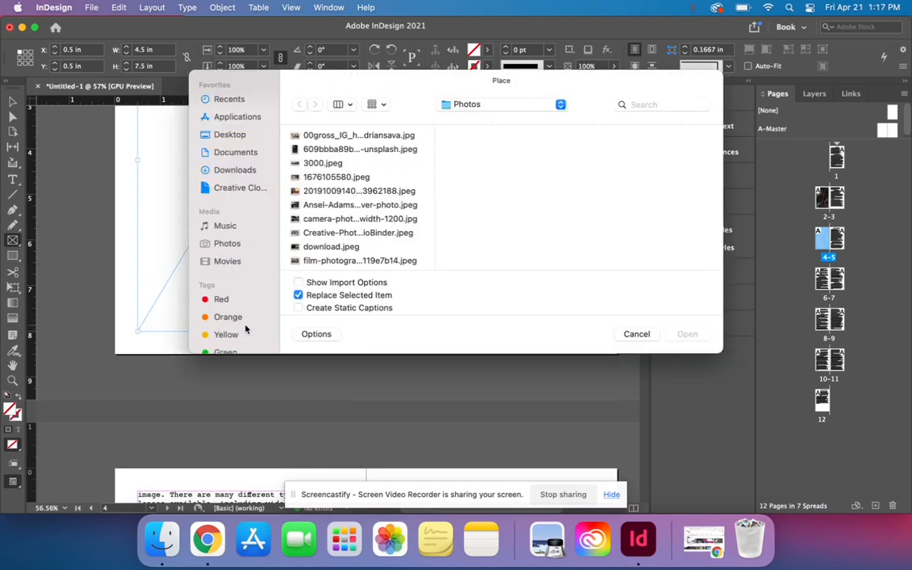
pyautogui.click(319, 150)
pyautogui.press('Down')
pyautogui.press('Down')
pyautogui.press('Down')
pyautogui.press('Down')
pyautogui.press('Down')
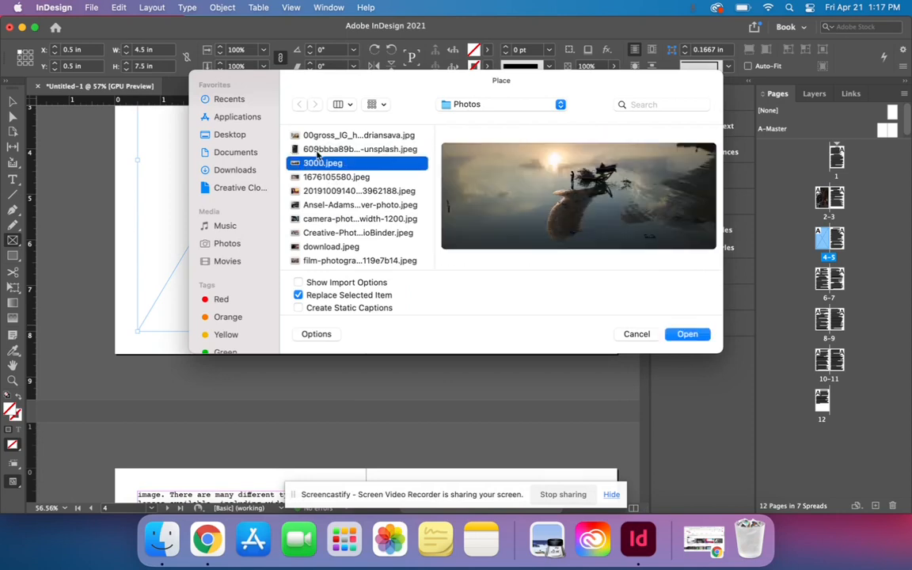
pyautogui.press('Down')
pyautogui.press('Down')
pyautogui.press('Down')
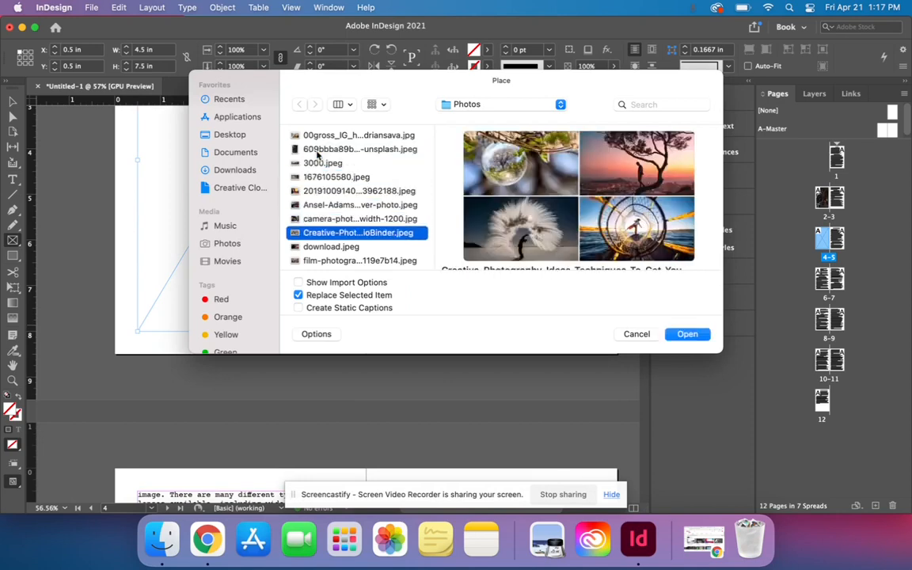
pyautogui.press('Down')
pyautogui.press('Down')
pyautogui.press('Down')
pyautogui.press('Down')
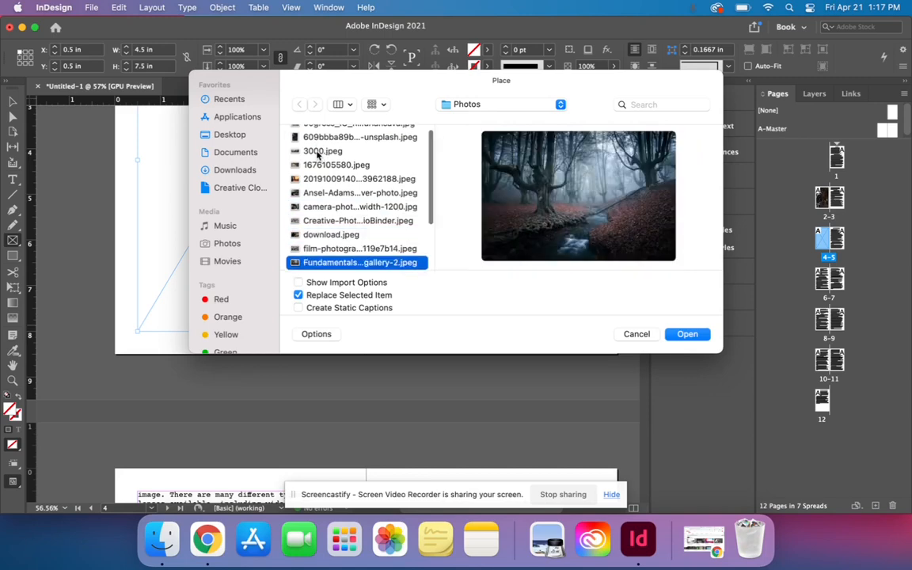
pyautogui.press('Down')
pyautogui.press('Down')
pyautogui.press('Down')
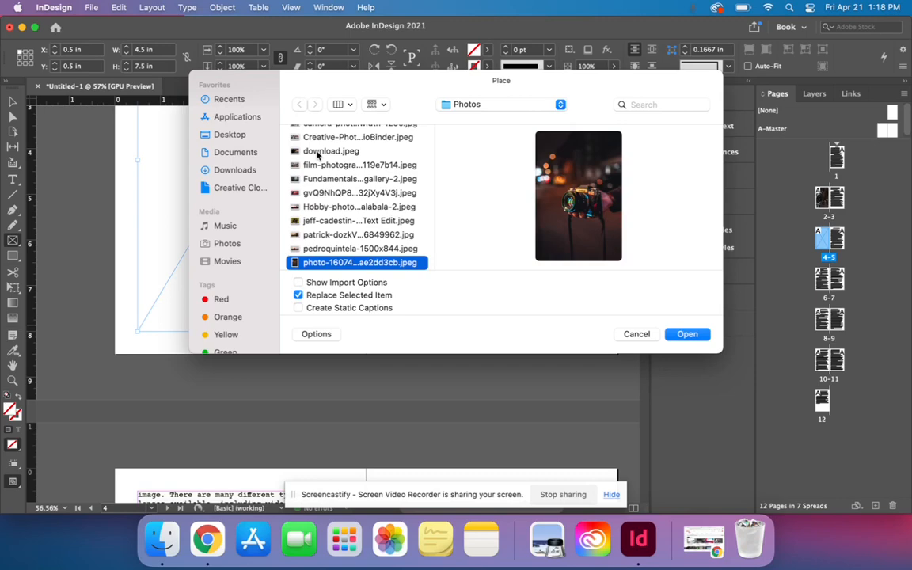
pyautogui.press('Return')
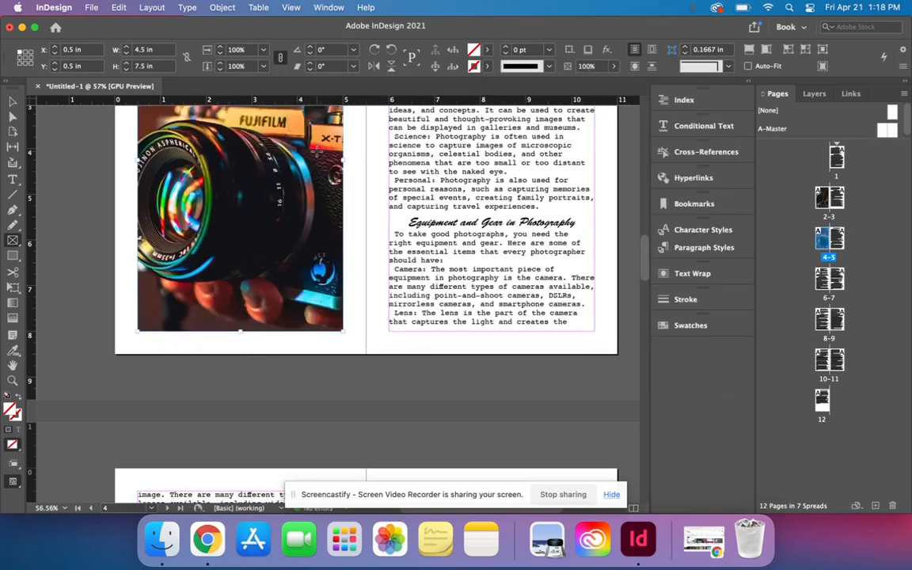
# Fit the page 4 photo to its frame with Fill Frame Proportionally
pyautogui.scroll(5, 198, 188)
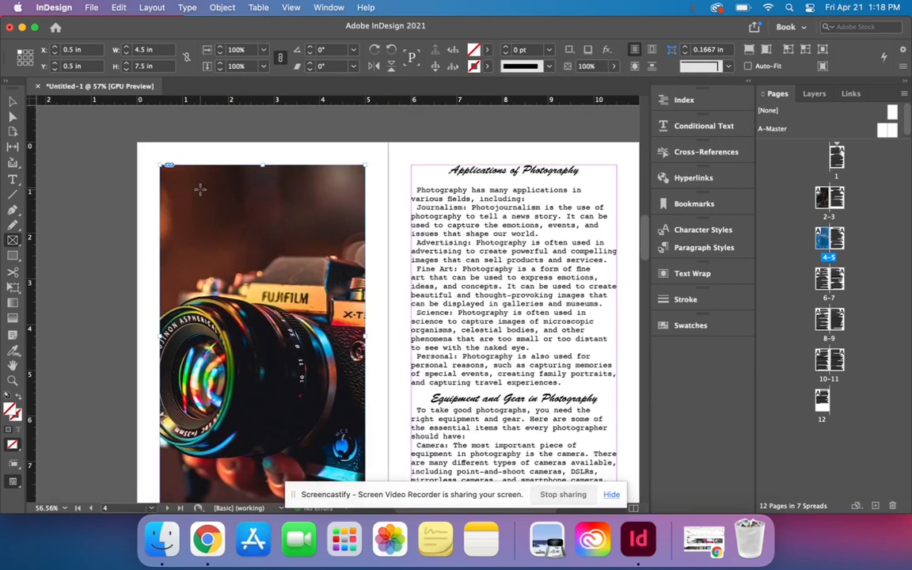
pyautogui.rightClick(253, 297)
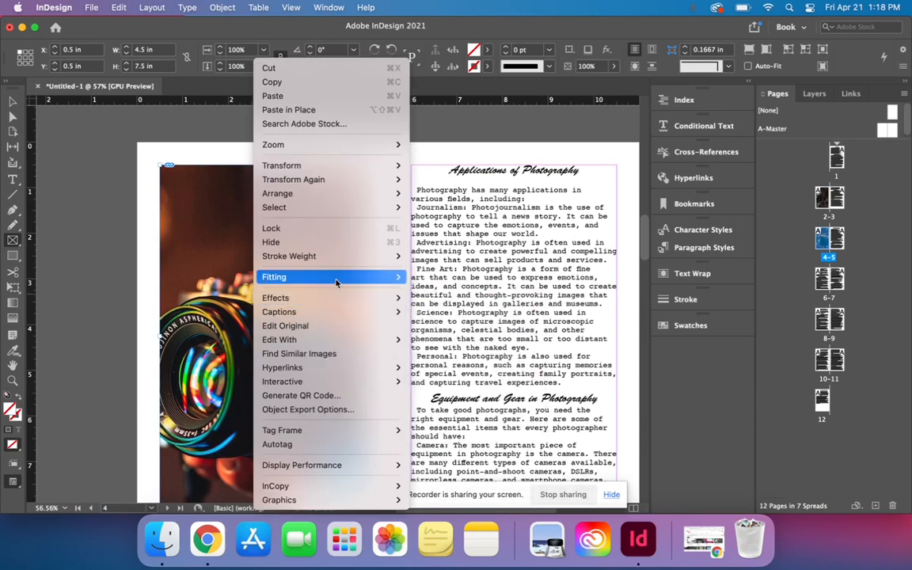
pyautogui.moveTo(342, 277)
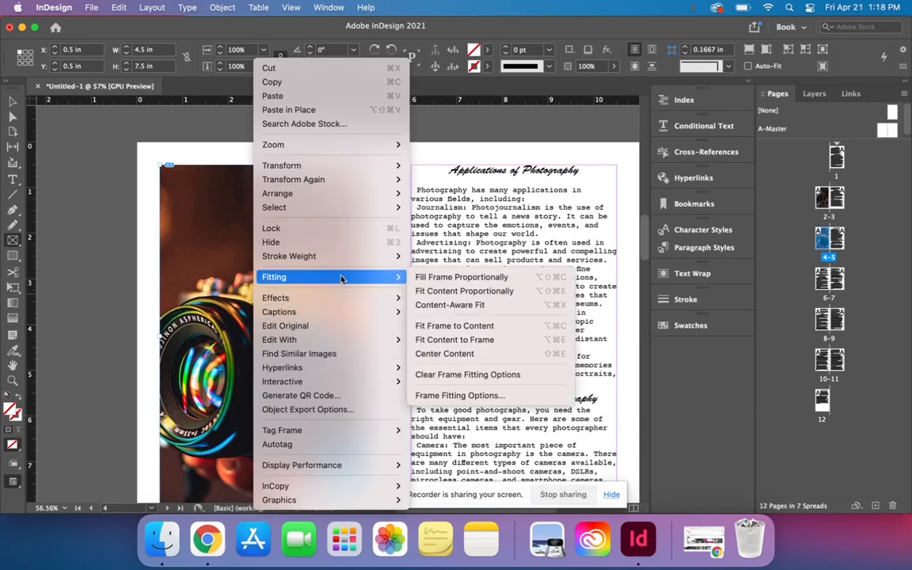
pyautogui.click(469, 279)
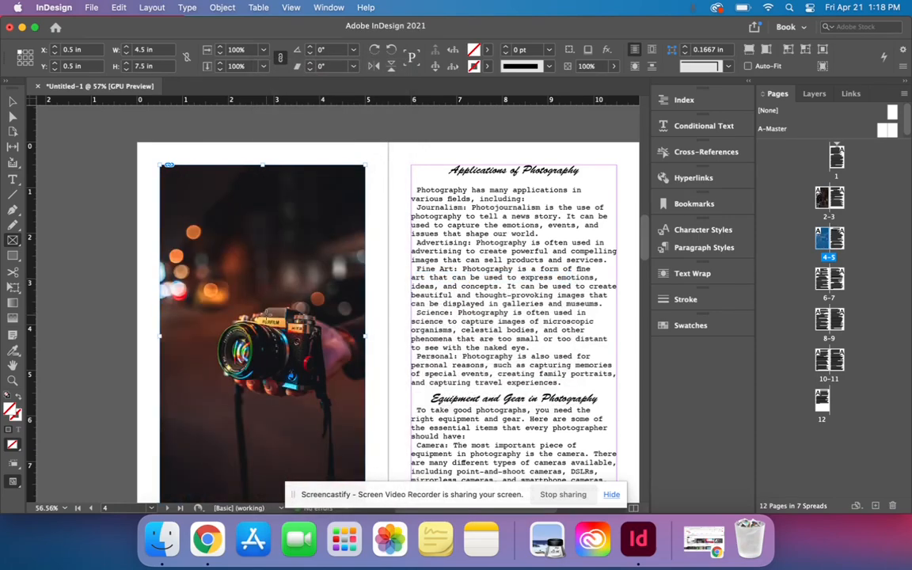
pyautogui.scroll(-5, 264, 315)
pyautogui.scroll(5, 266, 315)
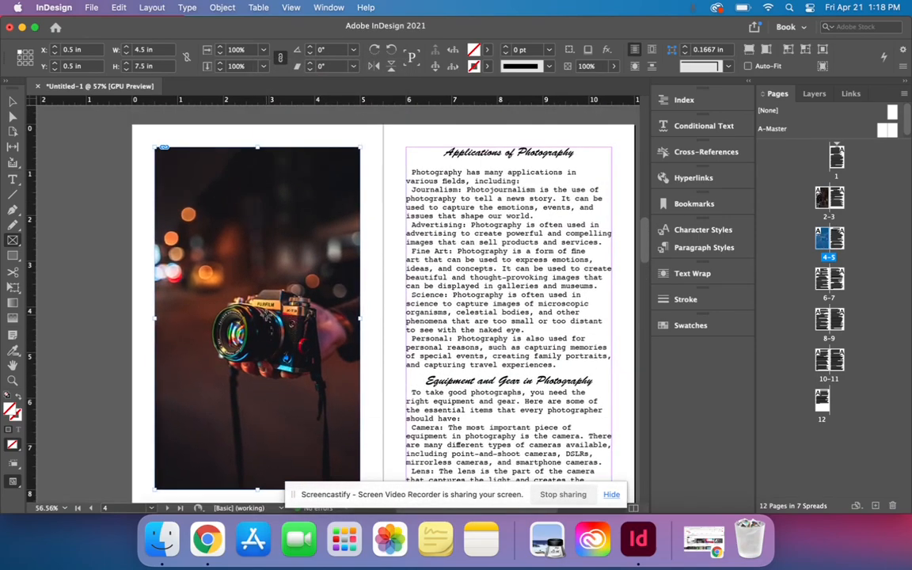
# Draw a rectangular image frame about 3.42 by 2.36 in beneath the Techniques in Photography heading on page 3, ending at the outer margin
pyautogui.scroll(10, 321, 313)
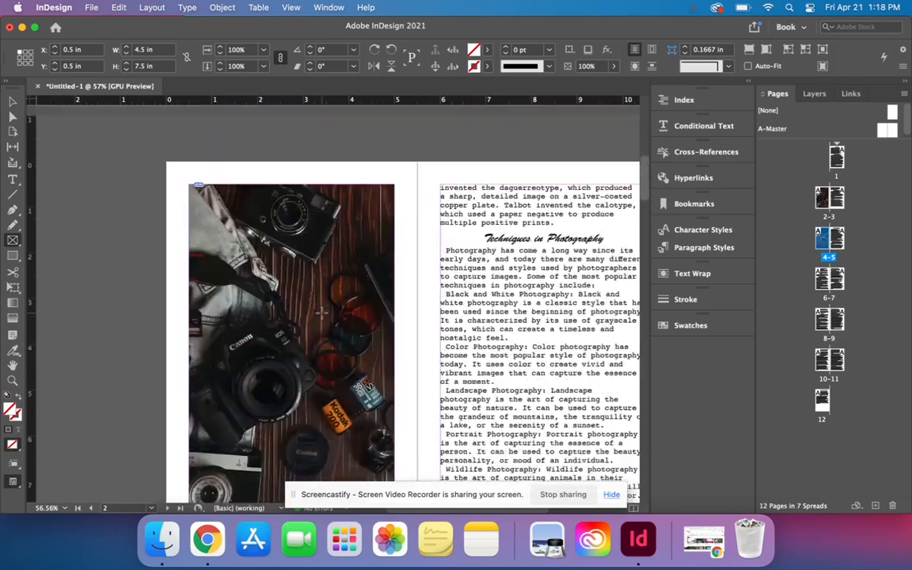
pyautogui.scroll(-10, 321, 313)
pyautogui.hscroll(2, 322, 312)
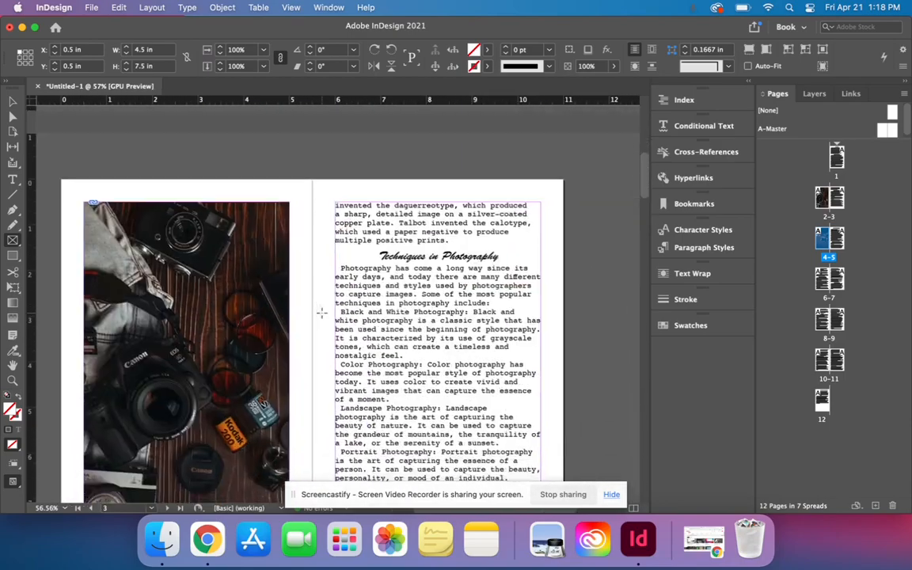
pyautogui.scroll(3, 321, 313)
pyautogui.hscroll(-1, 321, 312)
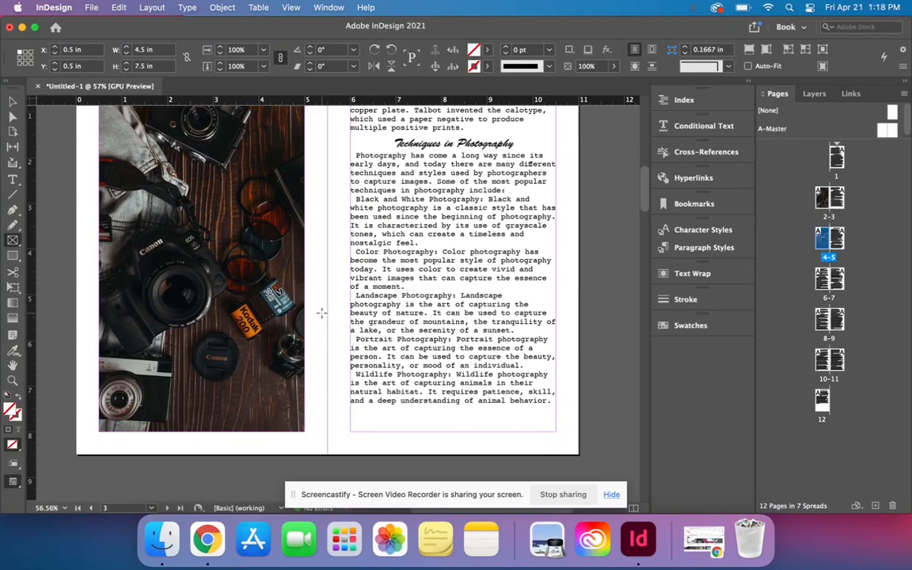
pyautogui.scroll(3, 388, 251)
pyautogui.hscroll(1, 388, 251)
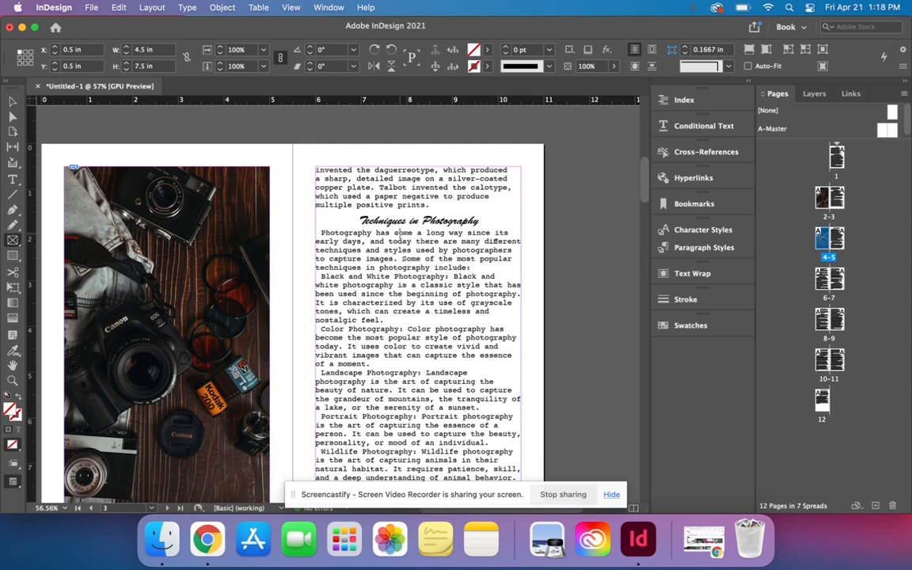
pyautogui.moveTo(400, 233); pyautogui.dragTo(523, 328)
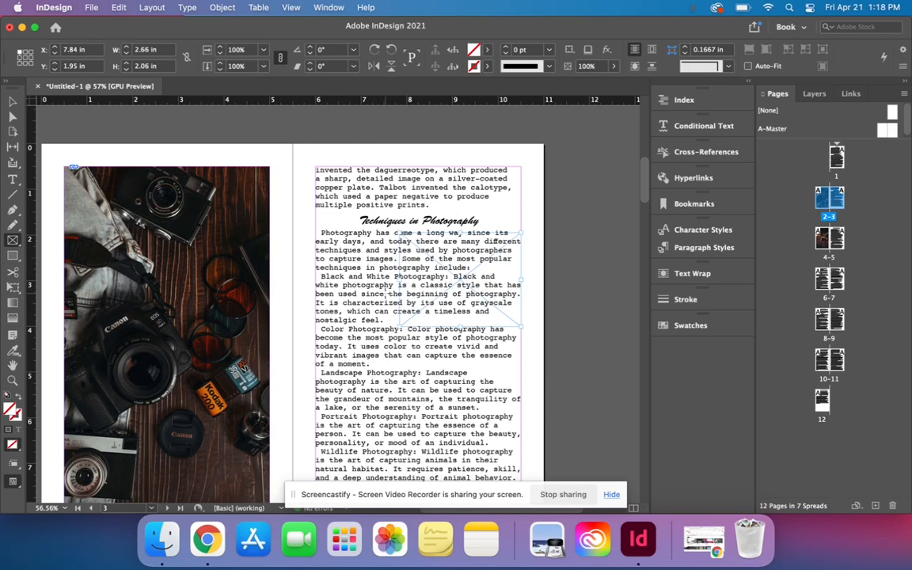
pyautogui.press('v')
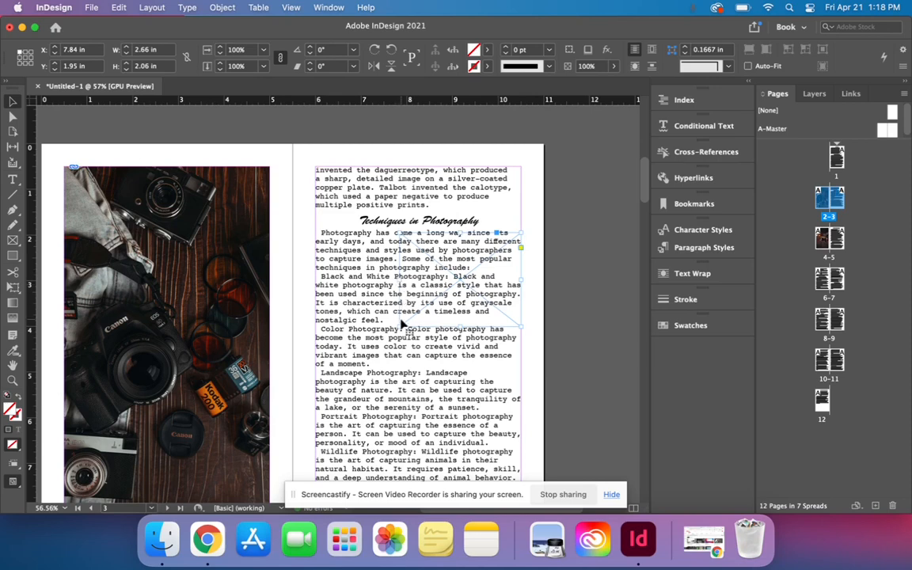
pyautogui.moveTo(400, 325); pyautogui.dragTo(364, 338)
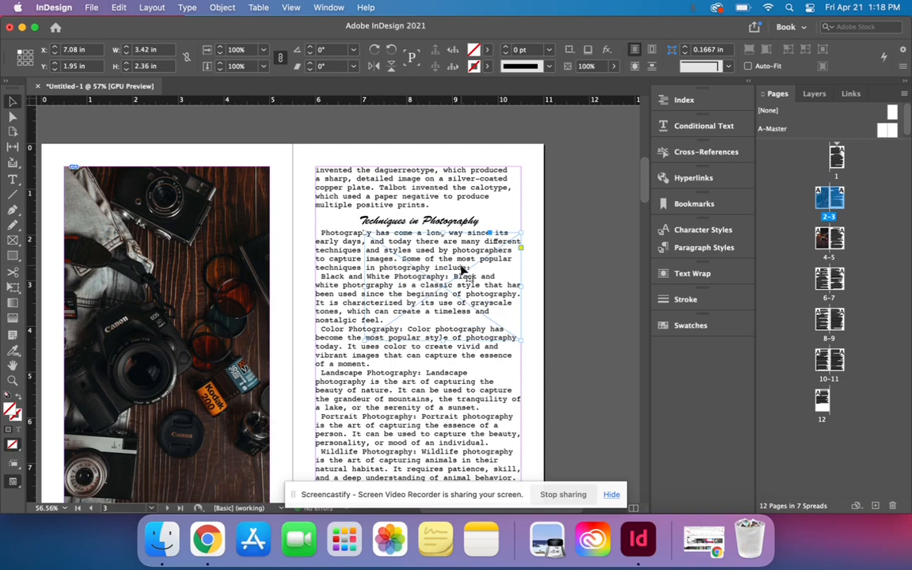
# Place 00gross_IG_h…driansava.jpg into the page 3 frame and nudge the frame up to Y 1.9083 in
pyautogui.press('super+d')
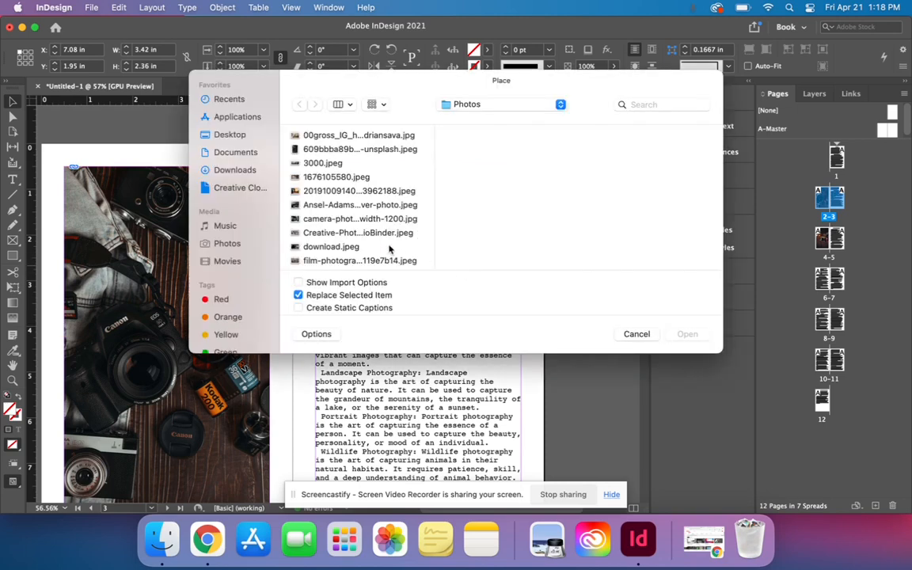
pyautogui.click(334, 136)
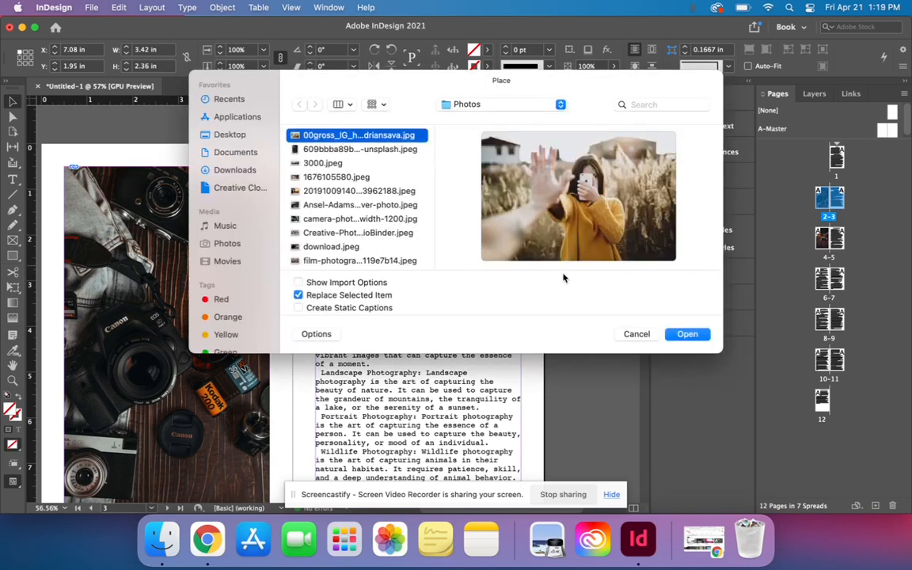
pyautogui.click(687, 334)
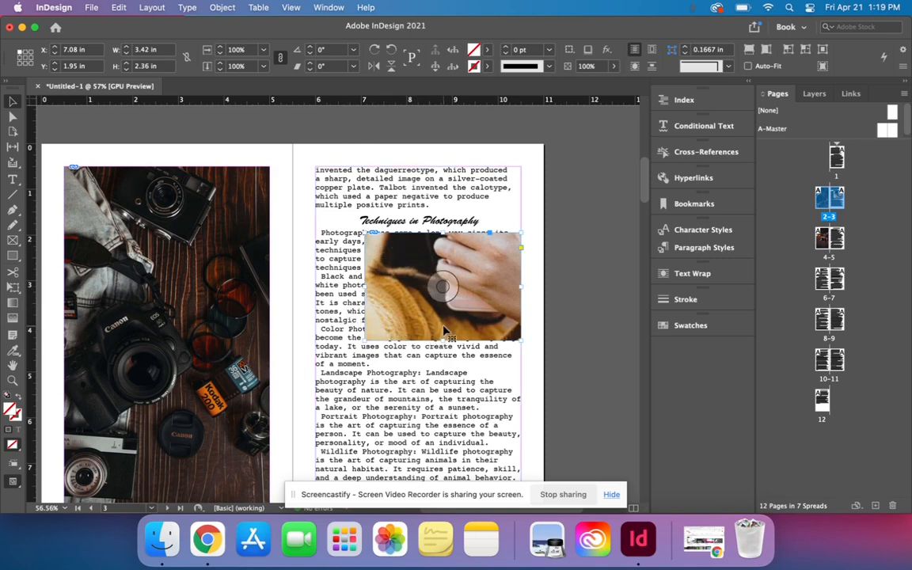
pyautogui.press('Up')
pyautogui.press('Up')
pyautogui.press('Up')
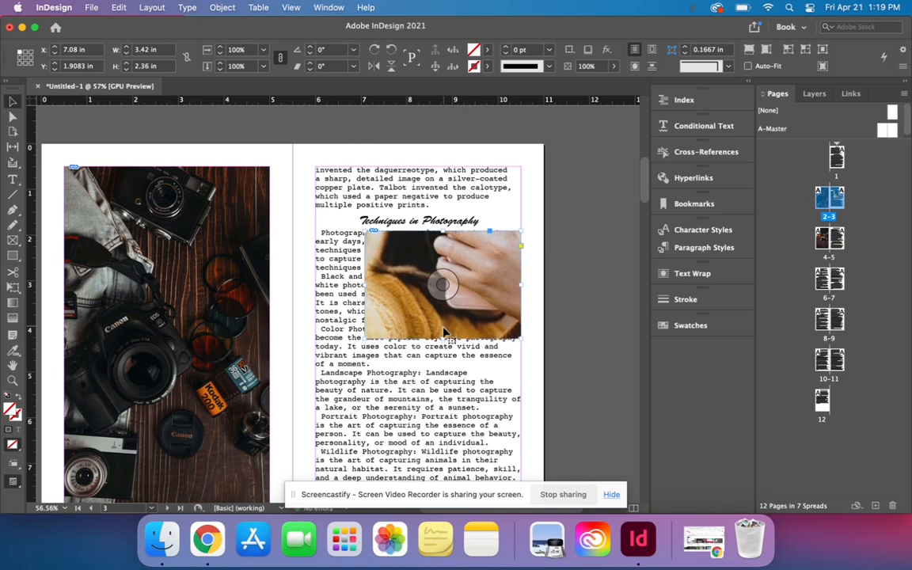
# Apply Wrap around bounding box to the page 3 photo and text frame with a 0.1875 in offset
pyautogui.click(349, 370)
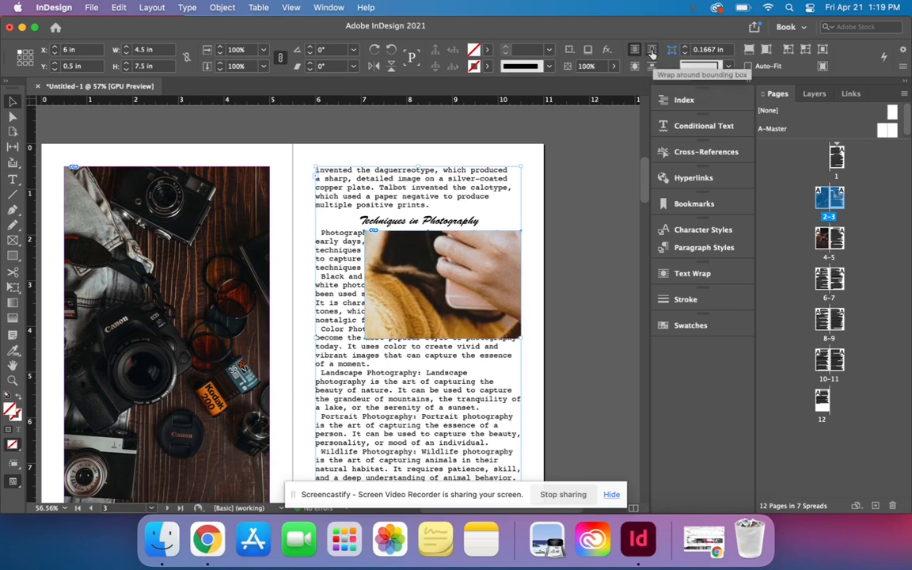
pyautogui.click(652, 50)
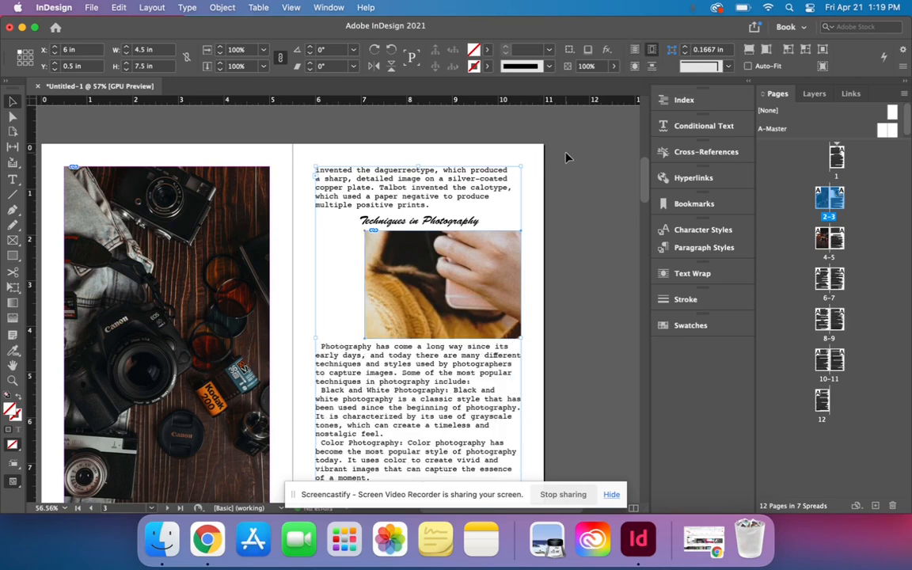
pyautogui.click(686, 52)
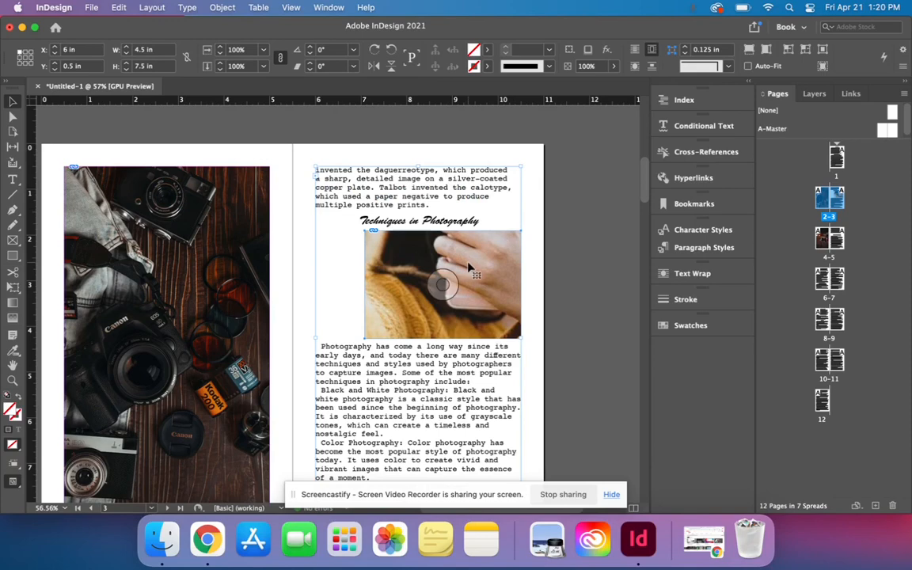
pyautogui.click(686, 49)
# Widen the page 3 photo frame to the full 4.5 in text width and apply Fill Frame Proportionally
pyautogui.click(369, 295)
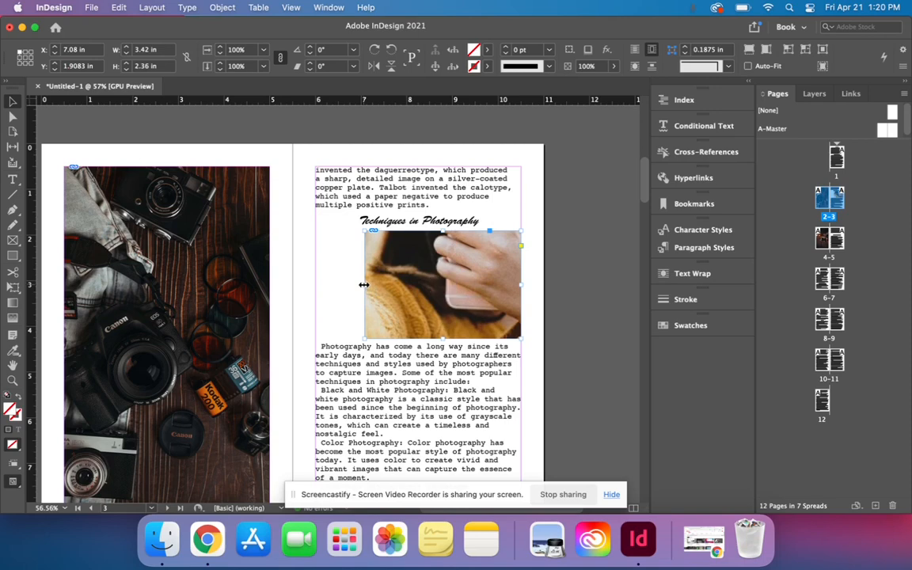
pyautogui.moveTo(363, 285); pyautogui.dragTo(315, 284)
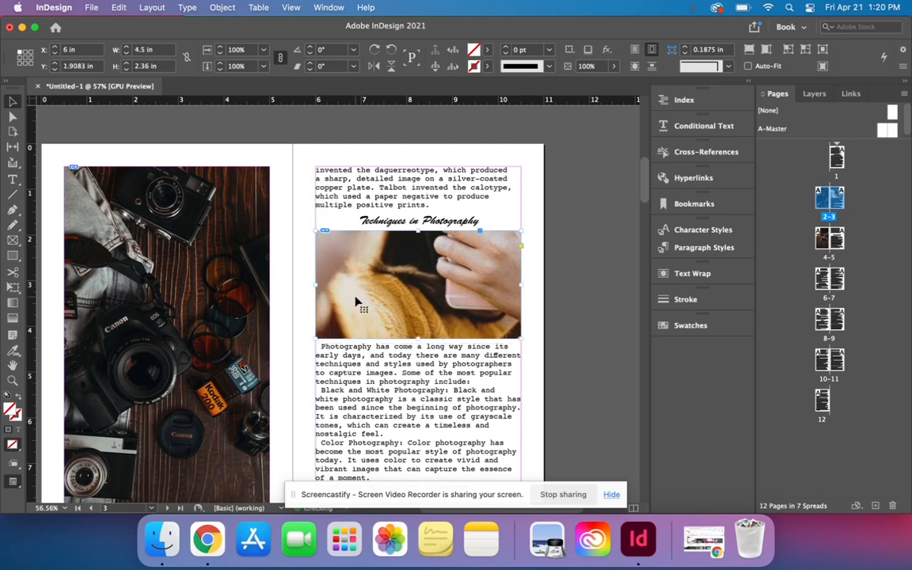
pyautogui.rightClick(397, 295)
pyautogui.moveTo(451, 284)
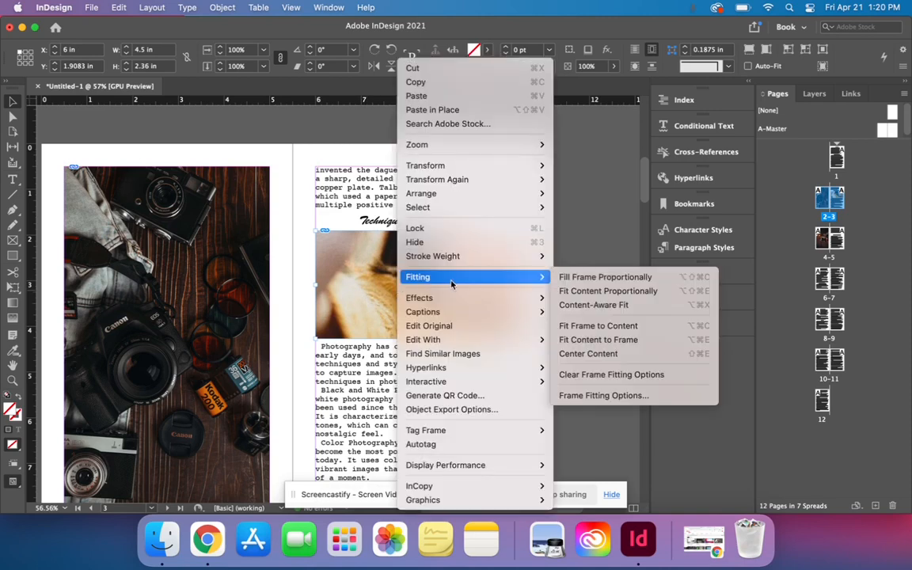
pyautogui.click(598, 279)
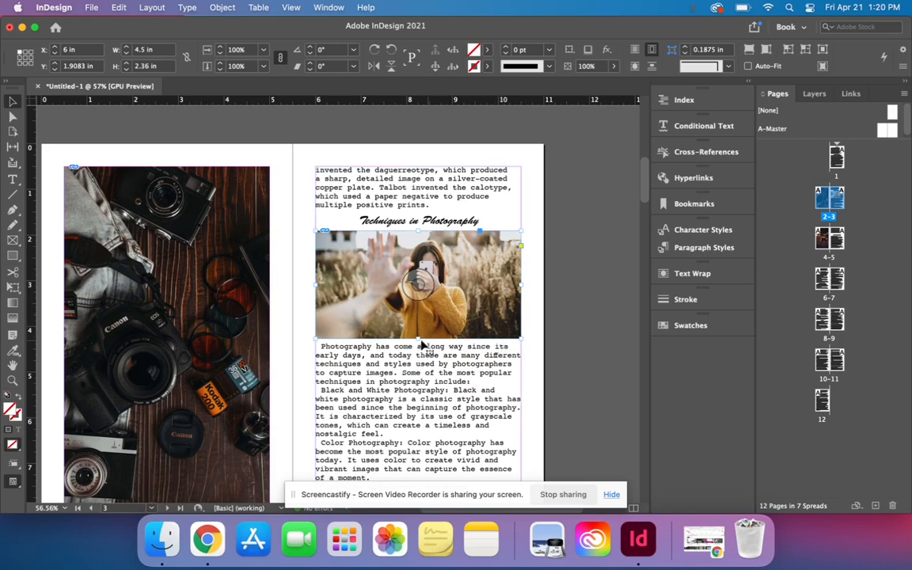
# Draw a rectangular image frame about 2.42 by 2.48 in over the Applications of Photography text on page 5, against the outer margin
pyautogui.scroll(-1, 413, 373)
pyautogui.scroll(-15, 414, 372)
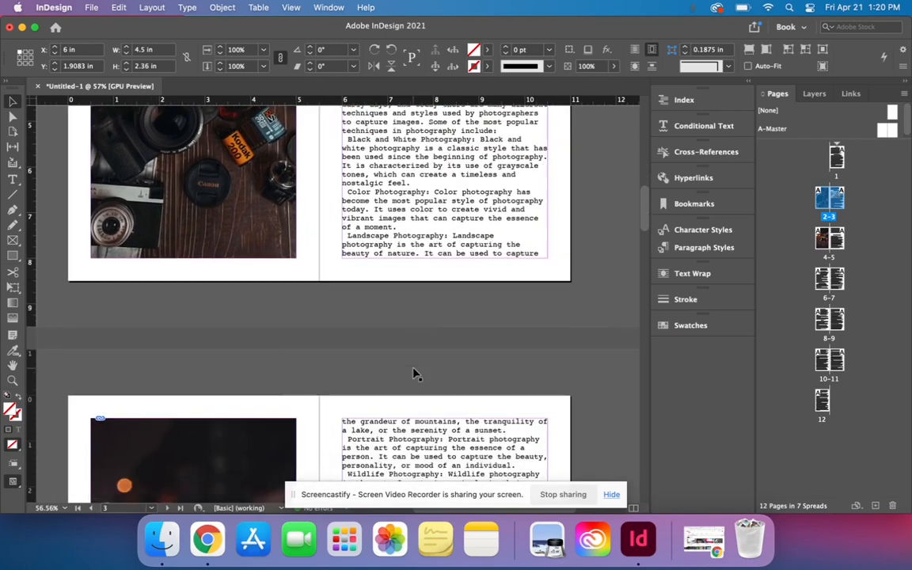
pyautogui.scroll(-5, 413, 373)
pyautogui.hscroll(2, 413, 373)
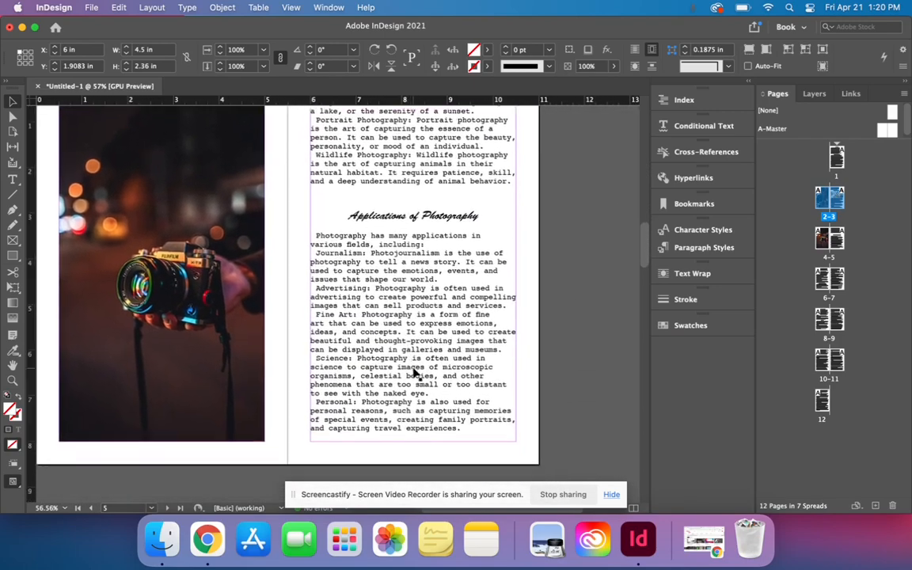
pyautogui.scroll(1, 413, 371)
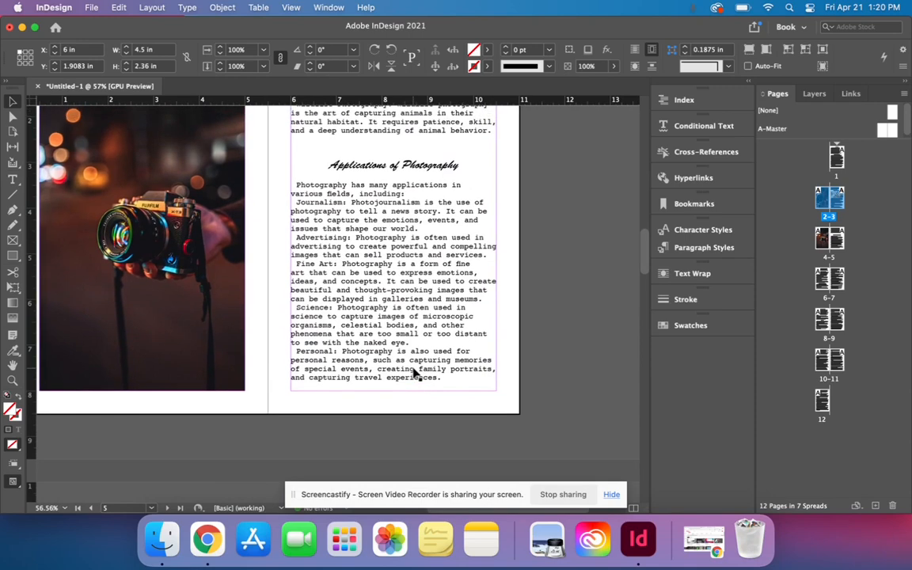
pyautogui.press('f')
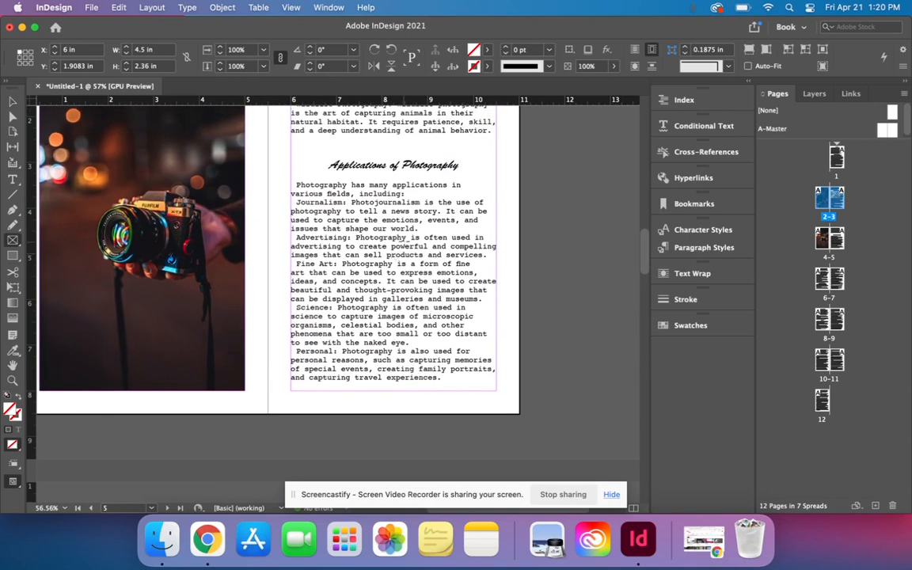
pyautogui.moveTo(371, 190); pyautogui.dragTo(496, 383)
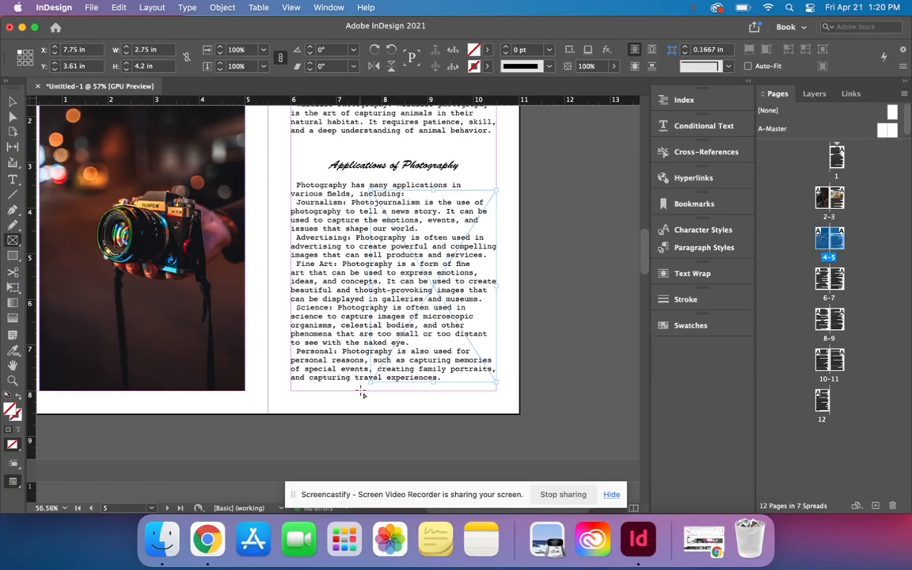
pyautogui.moveTo(371, 283); pyautogui.dragTo(387, 280)
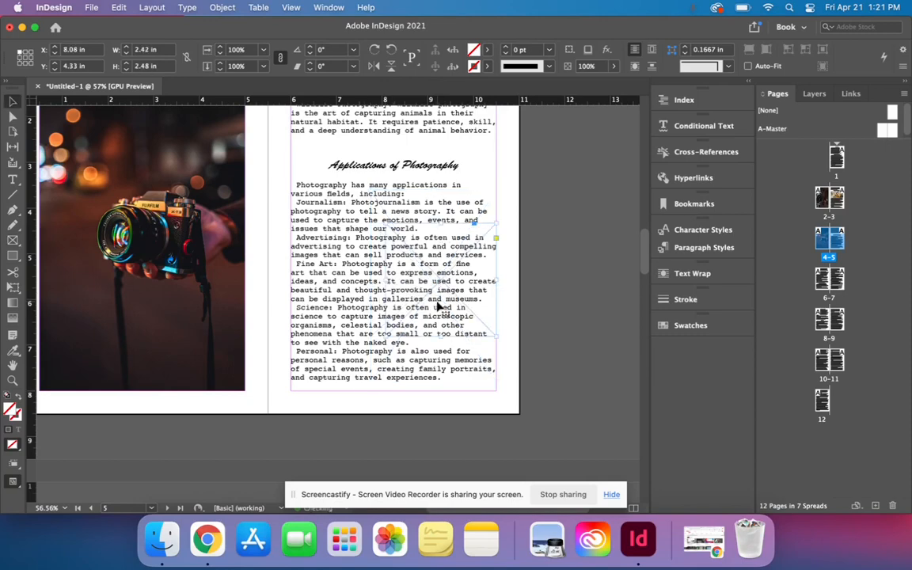
# Place Ansel-Adams…ver-photo.jpeg into the page 5 image frame and apply Fill Frame Proportionally
pyautogui.press('super+d')
pyautogui.click(351, 149)
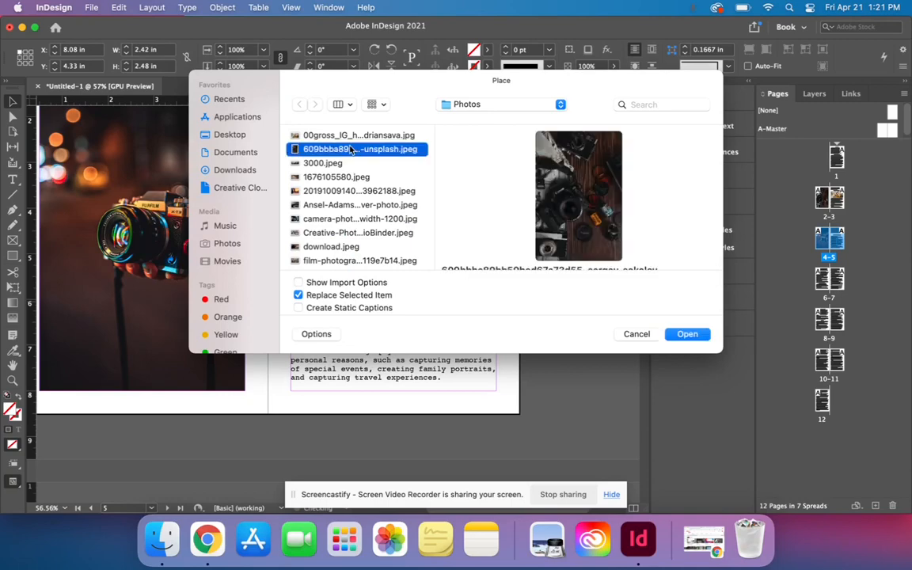
pyautogui.click(342, 163)
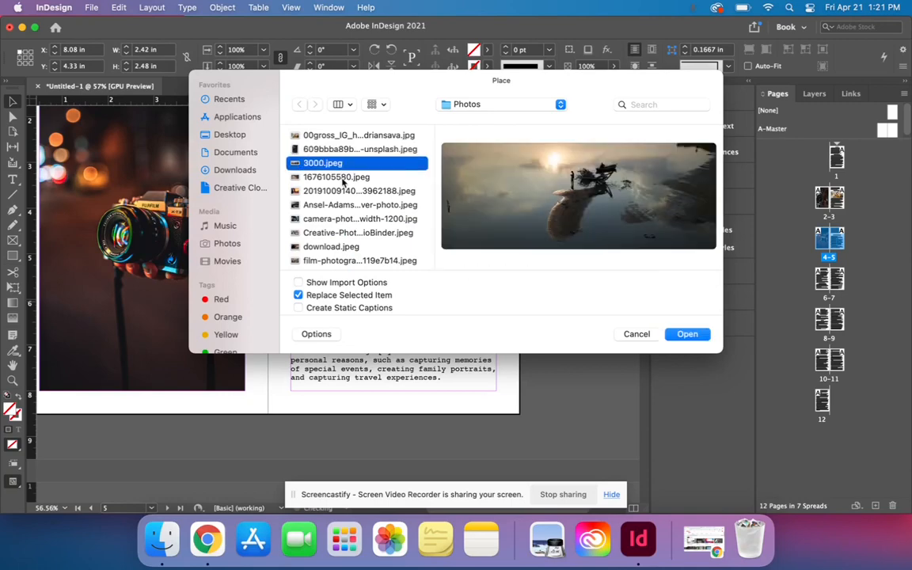
pyautogui.click(342, 178)
pyautogui.doubleClick(342, 178)
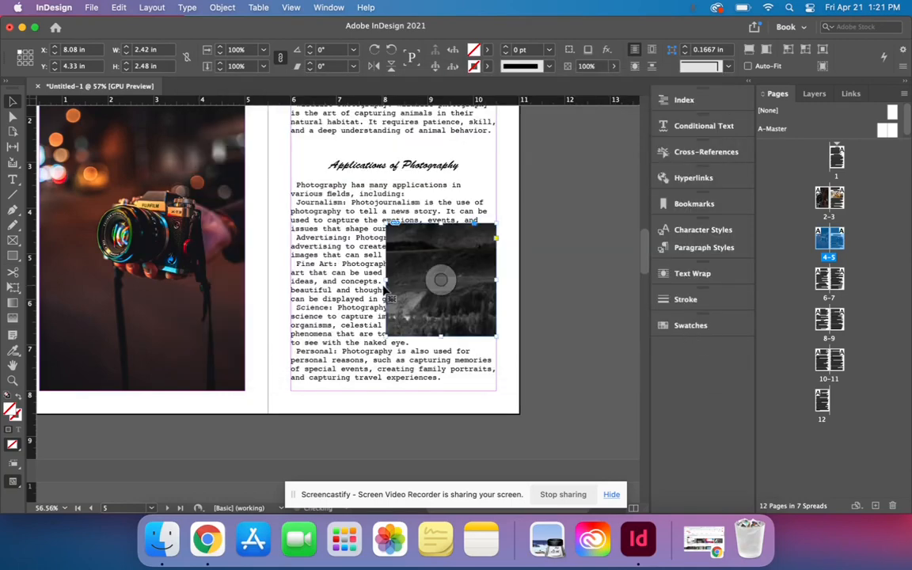
pyautogui.rightClick(405, 305)
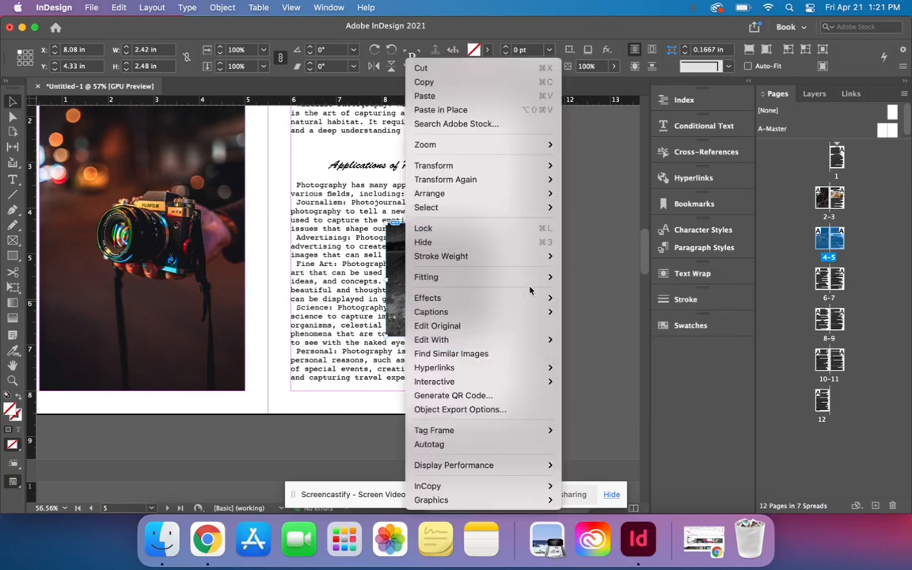
pyautogui.moveTo(544, 280)
pyautogui.click(590, 278)
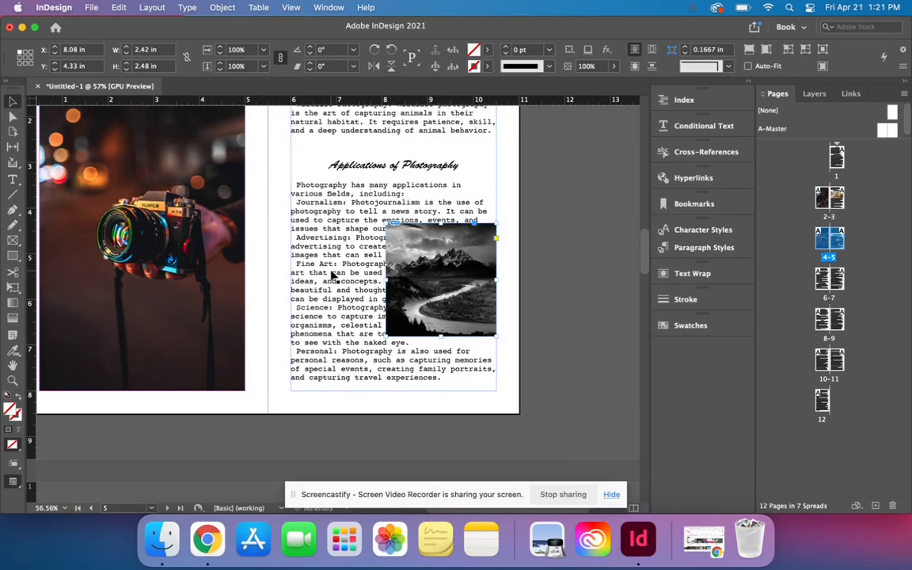
# Apply Wrap around bounding box so the Applications of Photography text on page 5 flows around the landscape photo
pyautogui.click(303, 252)
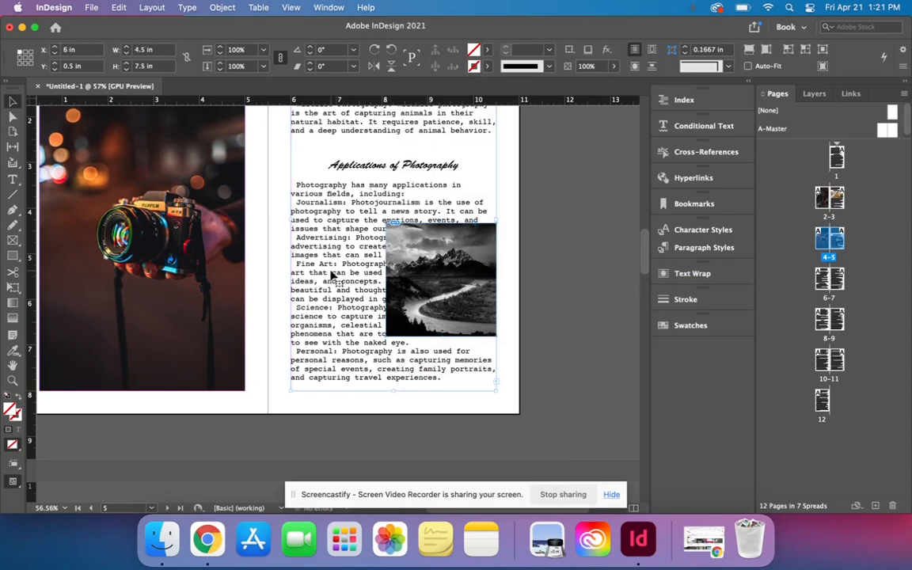
pyautogui.click(651, 51)
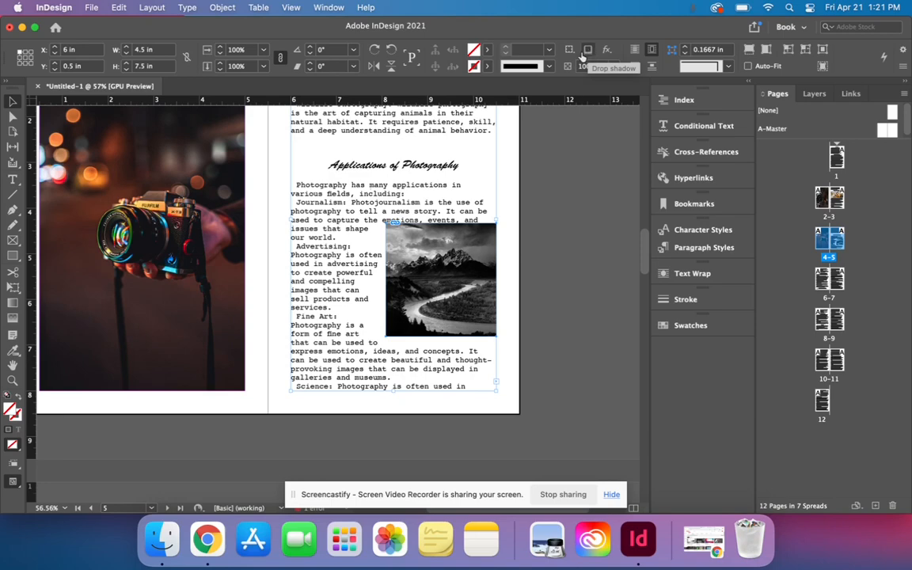
pyautogui.click(428, 257)
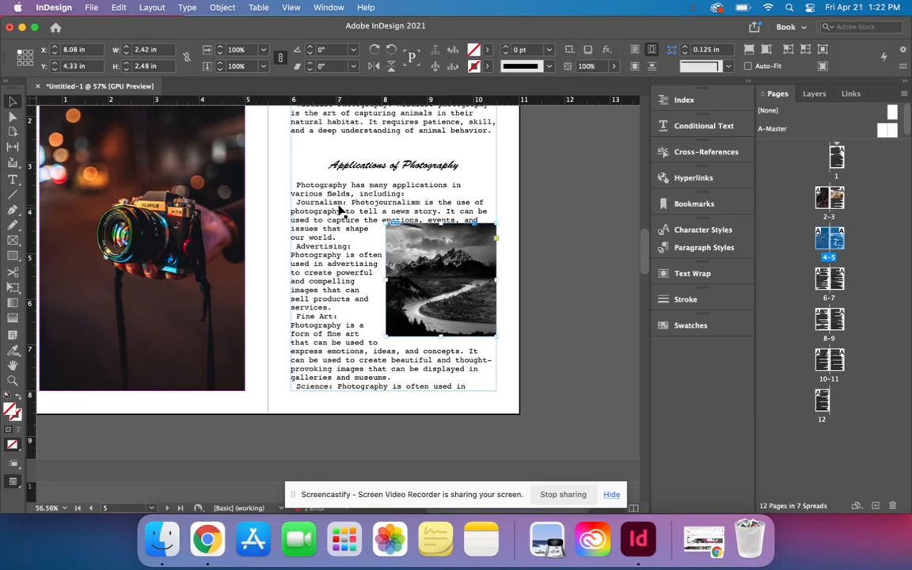
pyautogui.scroll(5, 341, 210)
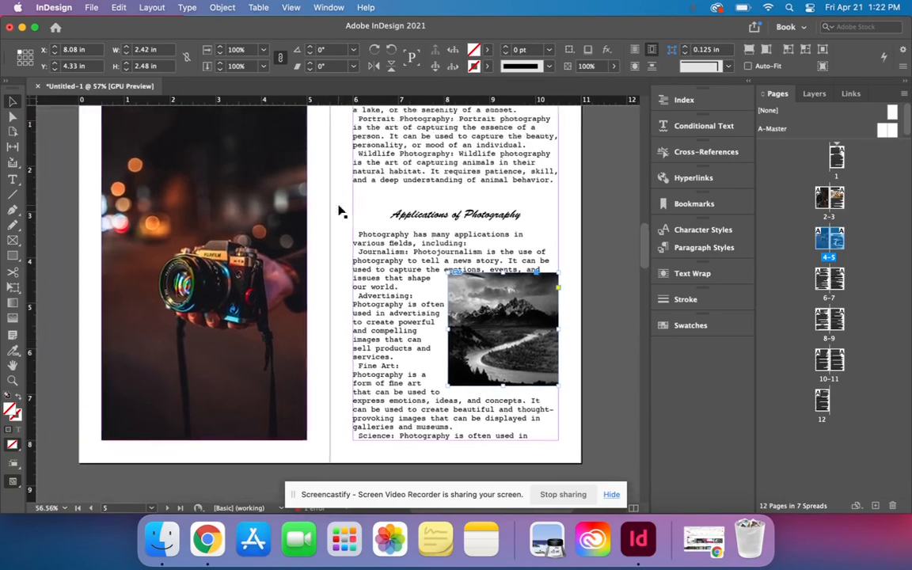
pyautogui.scroll(-5, 340, 210)
pyautogui.scroll(5, 340, 209)
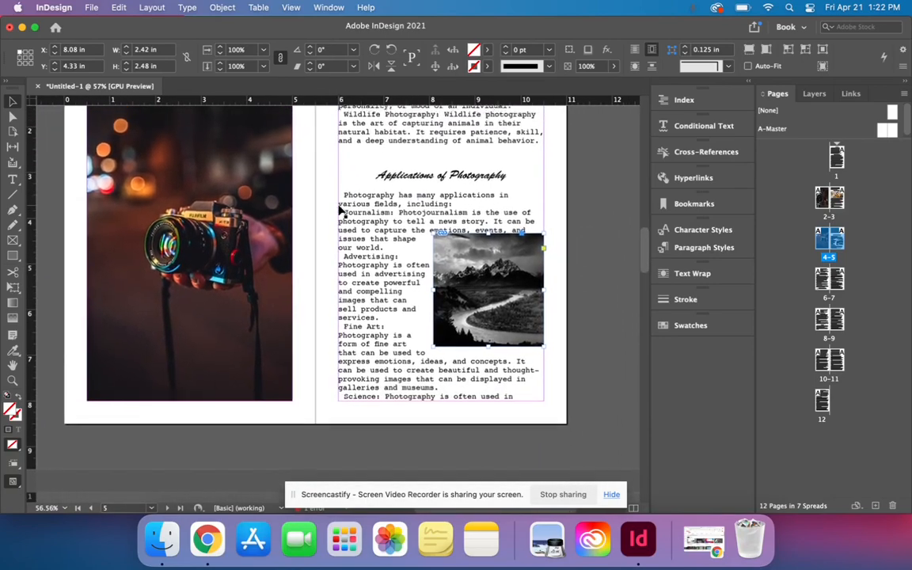
pyautogui.scroll(-4, 340, 210)
pyautogui.hscroll(-3, 341, 210)
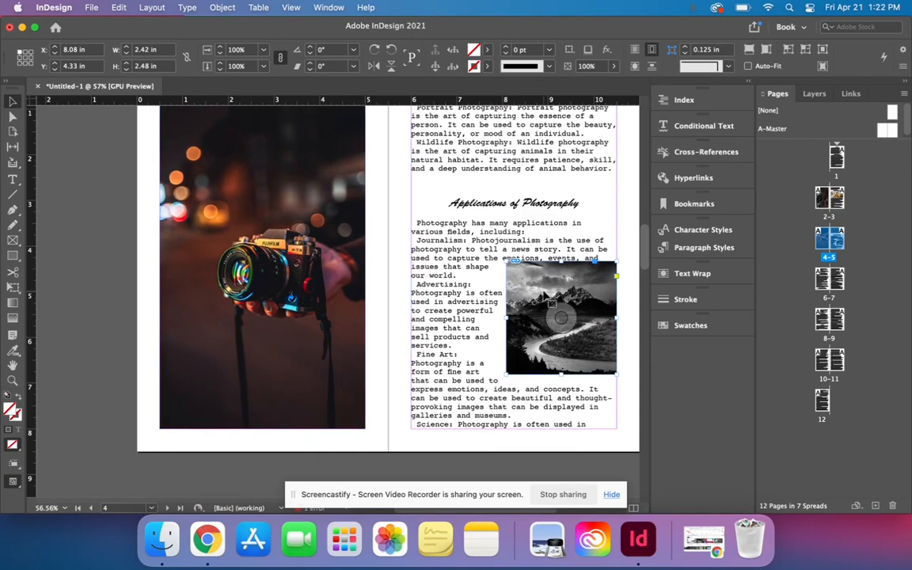
# Insert a blank page after page 7 and draw three image frames down it, about 3.7 by 2.47, 2.56 by 2.08 and 3.56 by 2.68 in
pyautogui.click(829, 278)
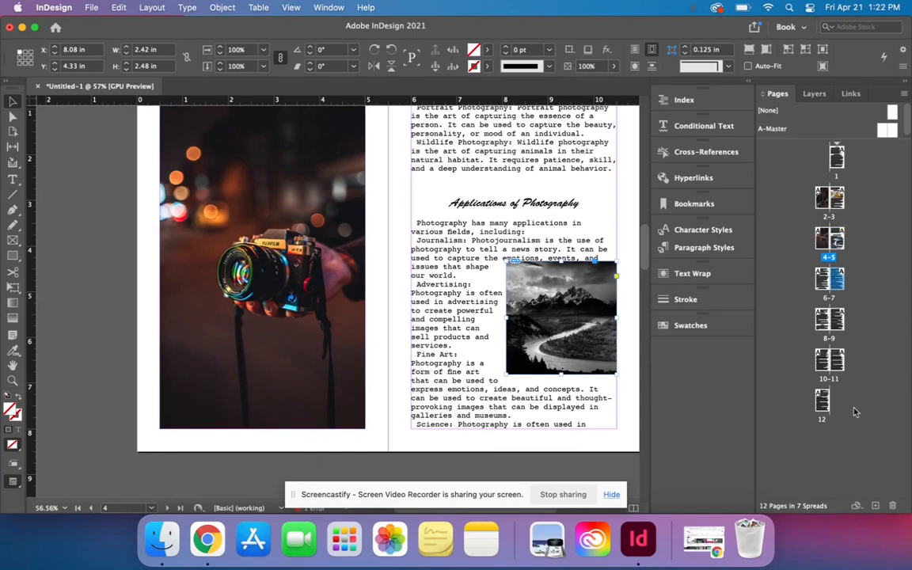
pyautogui.click(876, 504)
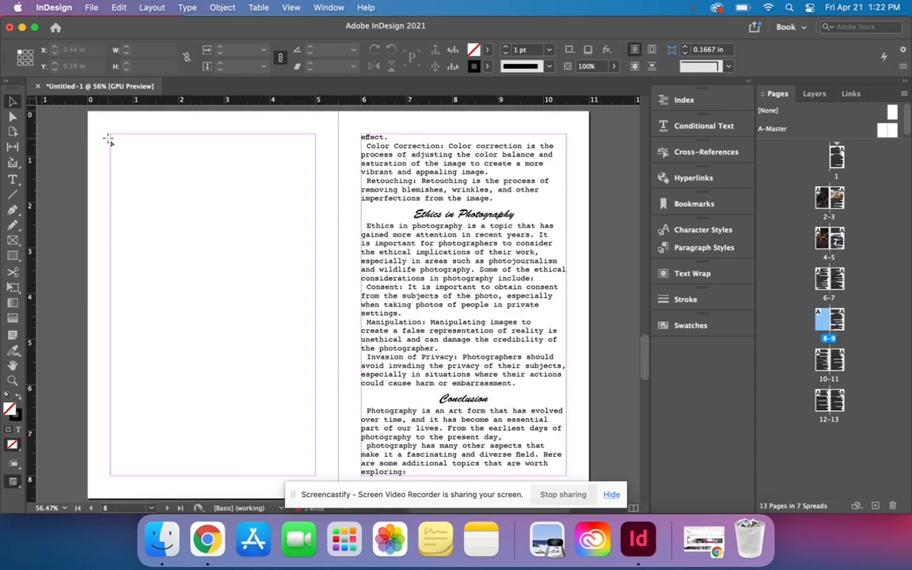
pyautogui.press('f')
pyautogui.moveTo(112, 137)
pyautogui.mouseDown()
pyautogui.moveTo(277, 231)
pyautogui.moveTo(279, 246)
pyautogui.mouseUp()
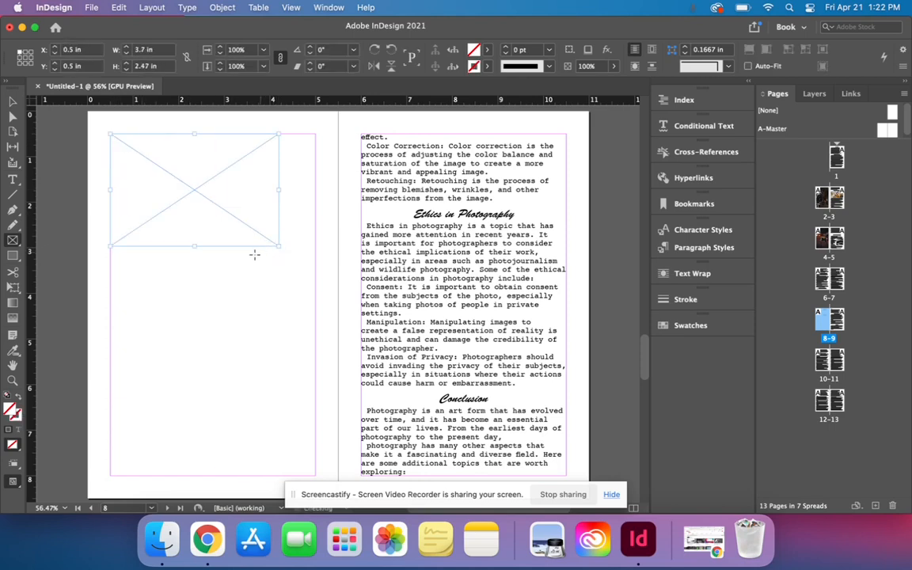
pyautogui.moveTo(198, 269); pyautogui.dragTo(315, 364)
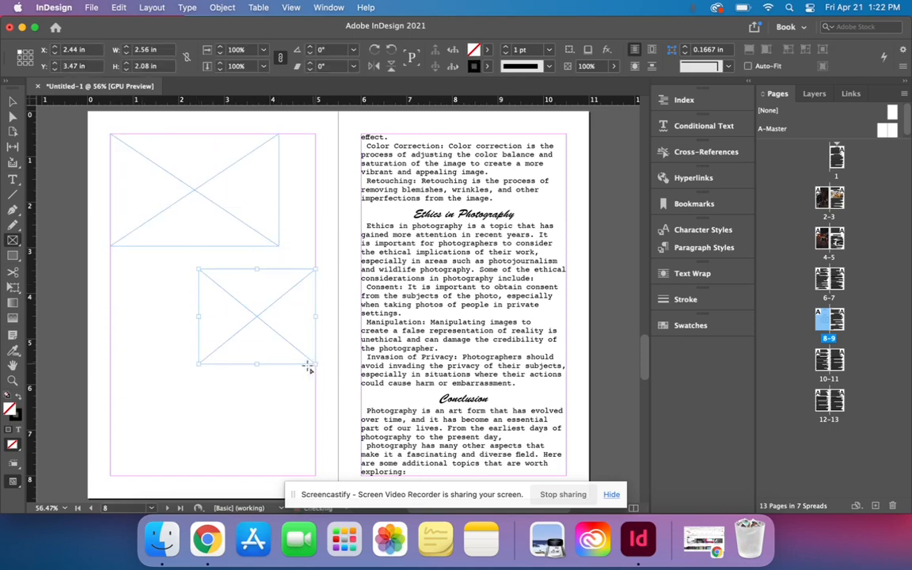
pyautogui.moveTo(116, 349); pyautogui.dragTo(278, 473)
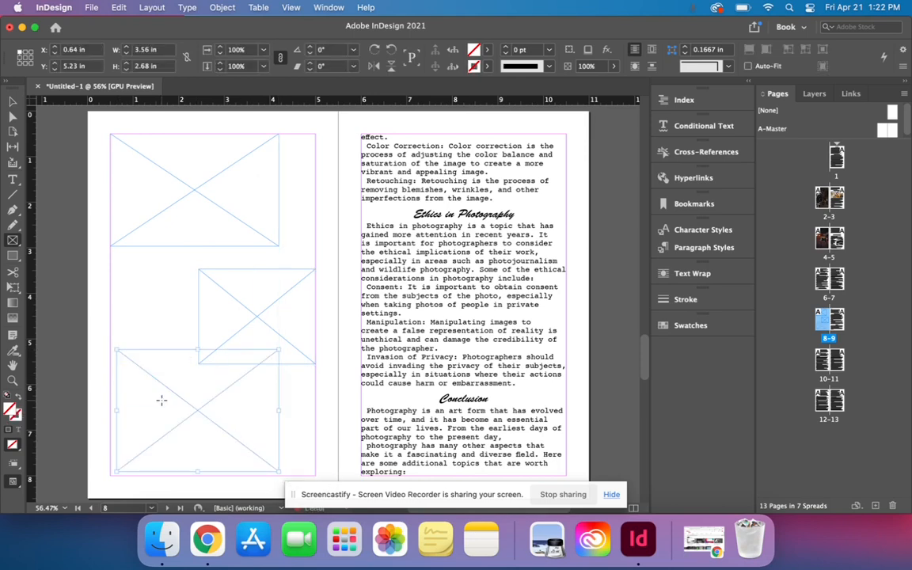
# Place 1676105580.jpeg into the lowest image frame on page 8
pyautogui.press('super+d')
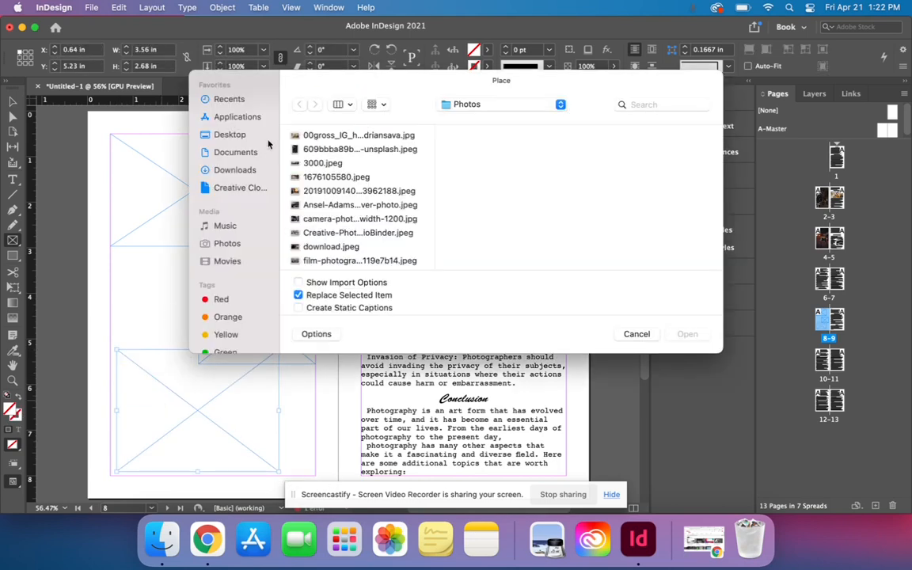
pyautogui.click(329, 150)
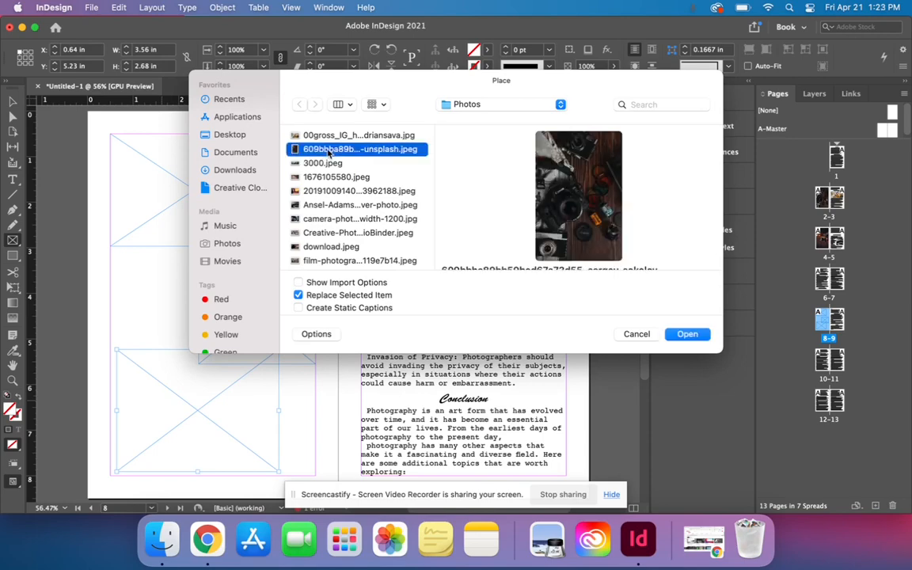
pyautogui.press('Down')
pyautogui.press('Down')
pyautogui.press('Down')
pyautogui.press('Up')
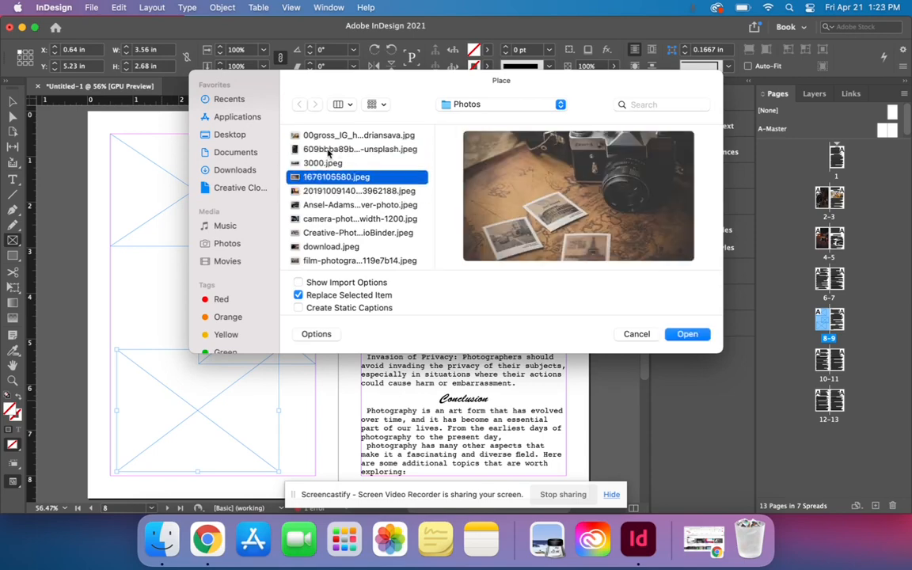
pyautogui.press('Return')
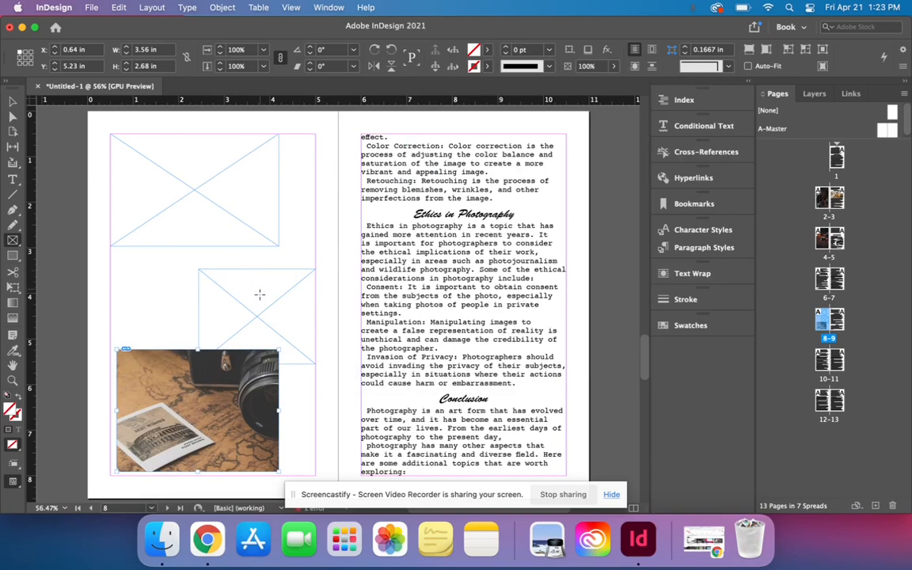
# Place download.jpeg into the middle image frame on page 8
pyautogui.press('v')
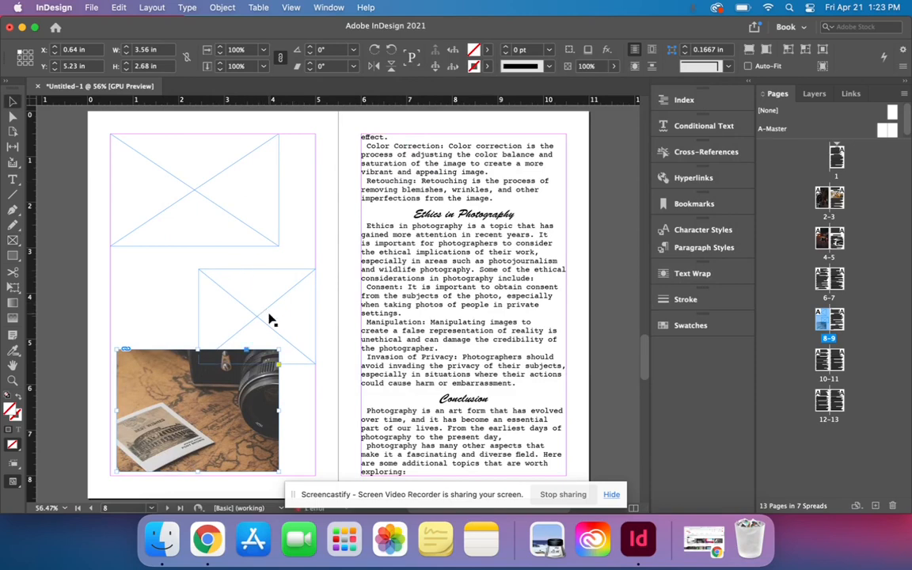
pyautogui.click(269, 318)
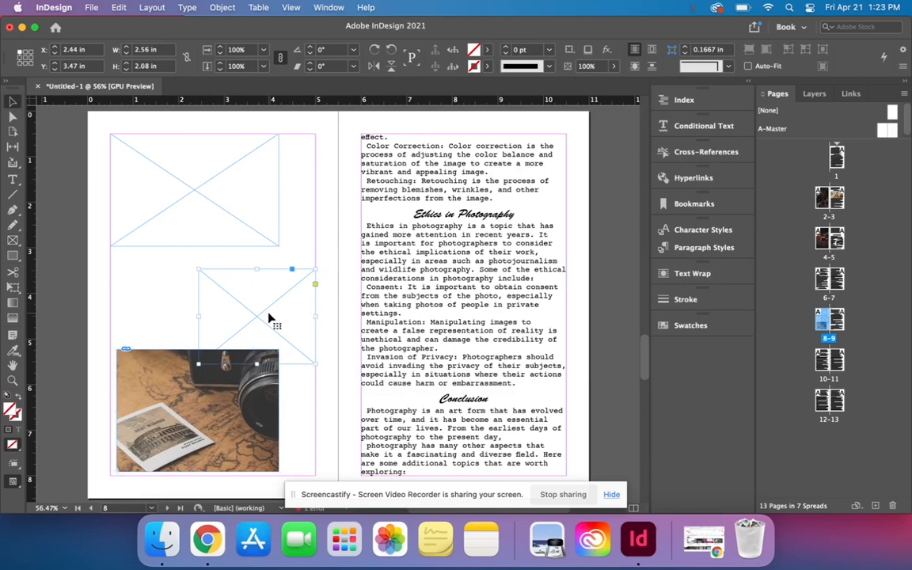
pyautogui.press('super+d')
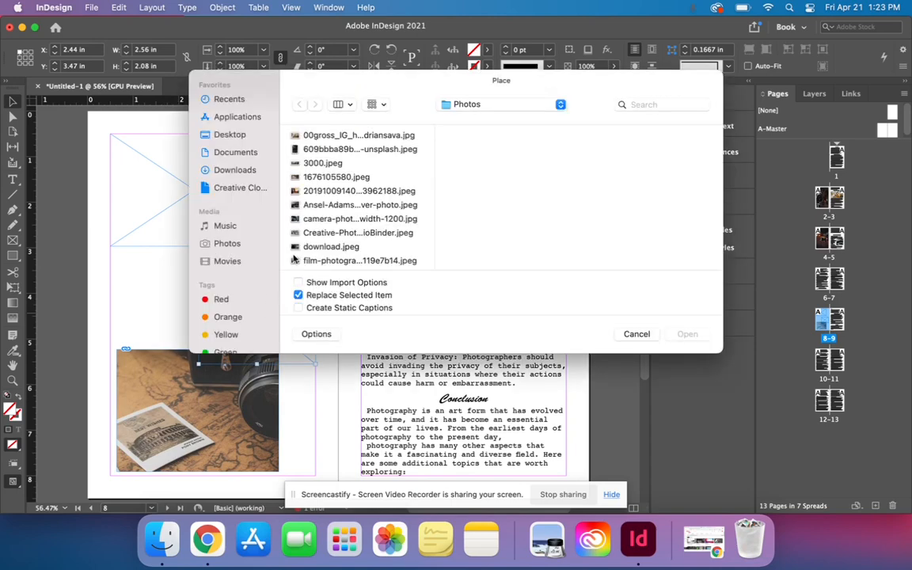
pyautogui.click(329, 248)
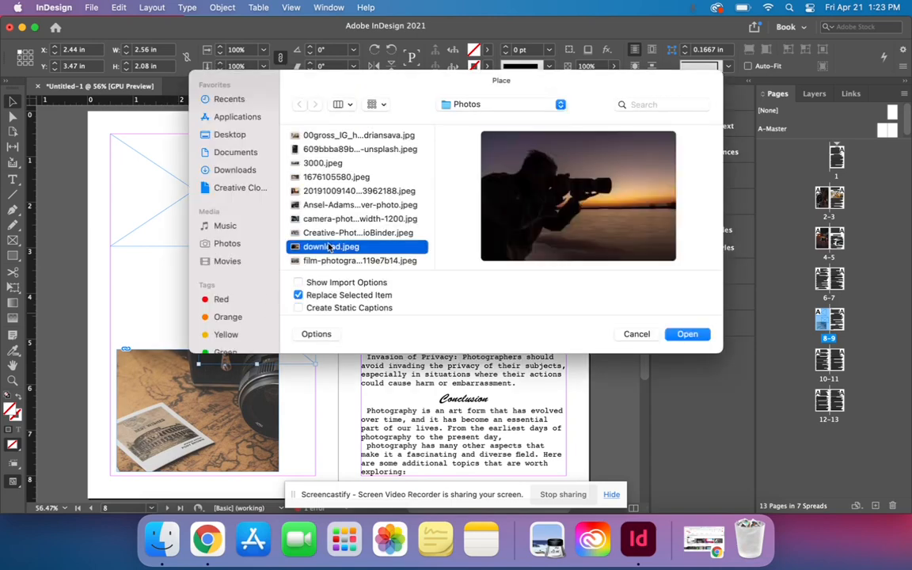
pyautogui.doubleClick(330, 248)
# Place film-photogra…119e7b14.jpeg into the uppermost image frame on page 8
pyautogui.click(182, 210)
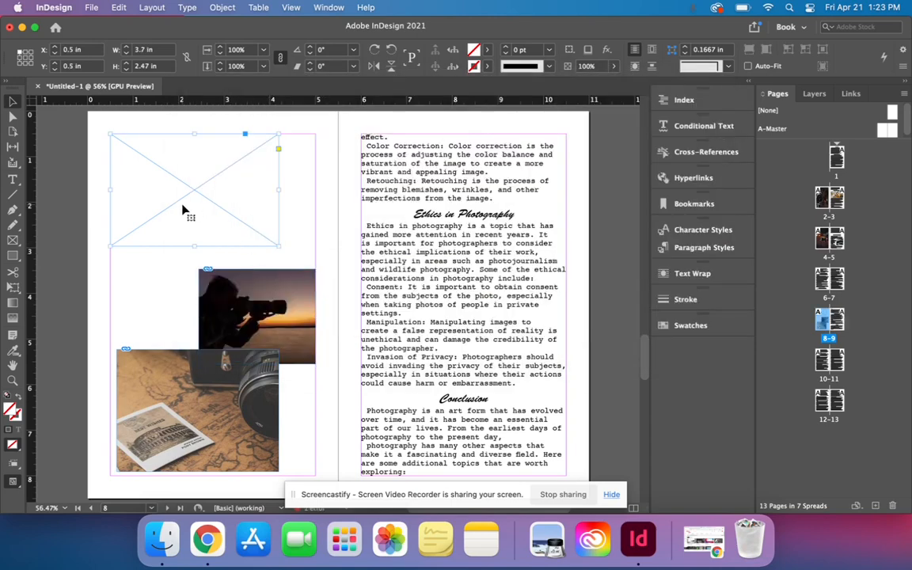
pyautogui.press('super+d')
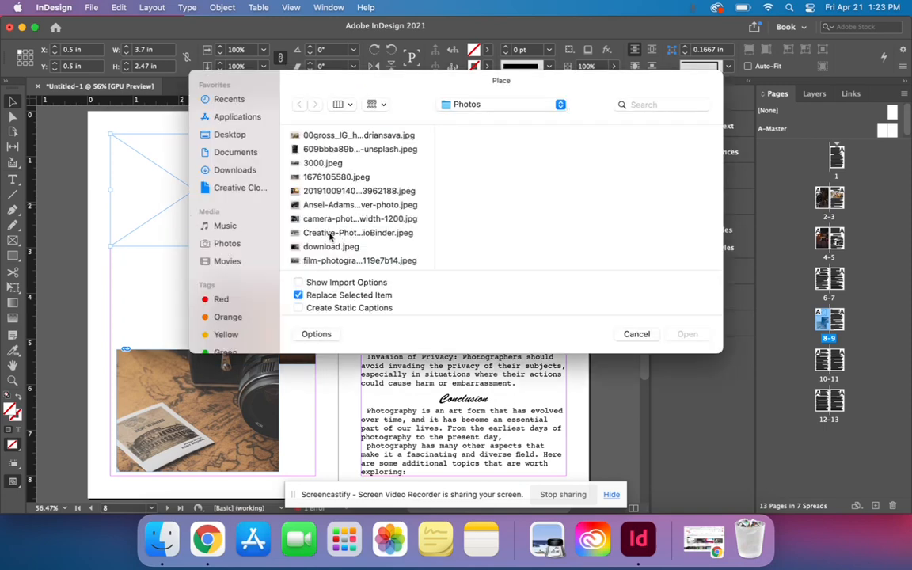
pyautogui.click(339, 261)
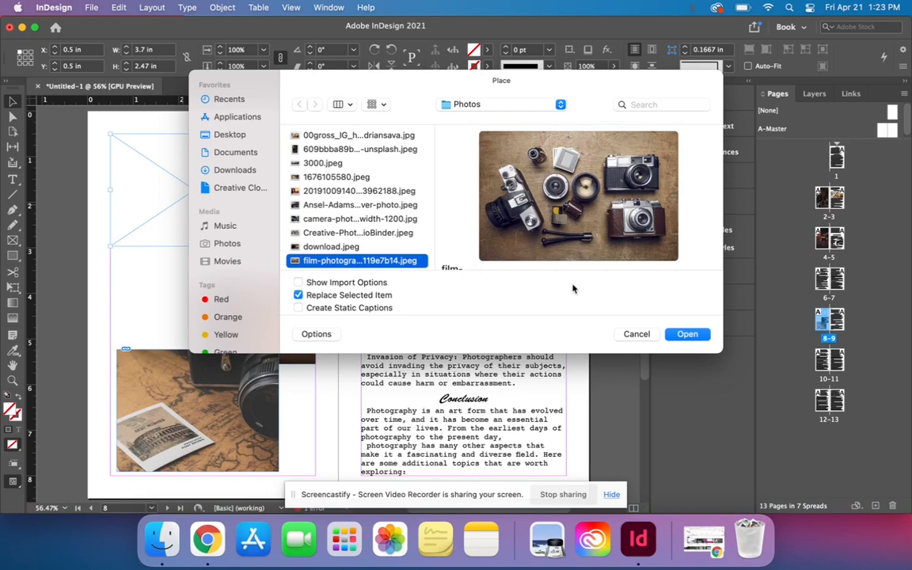
pyautogui.click(687, 333)
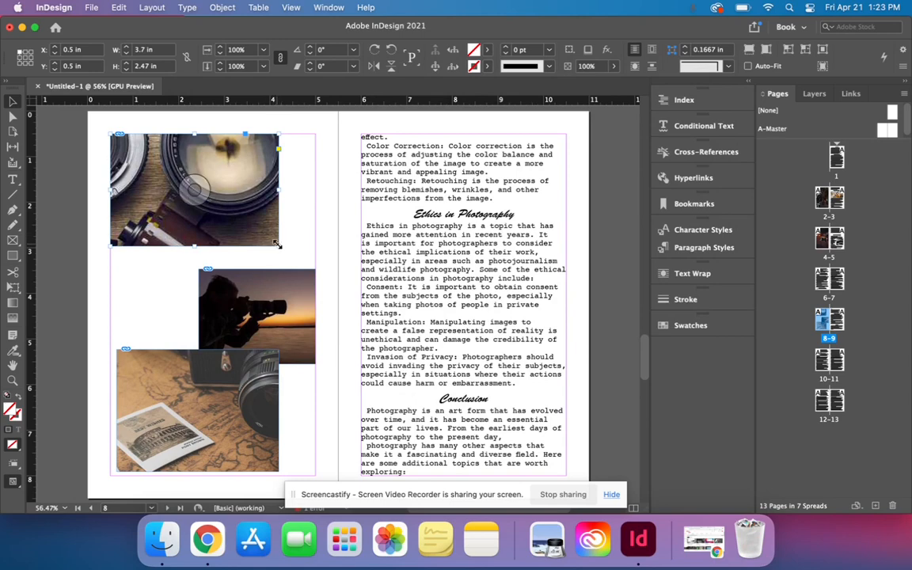
# Enlarge the uppermost photo frame on page 8 and resize the middle frame to about 3.2 by 2.24 in, meeting its lower edge
pyautogui.moveTo(277, 246); pyautogui.dragTo(302, 262)
pyautogui.click(254, 274)
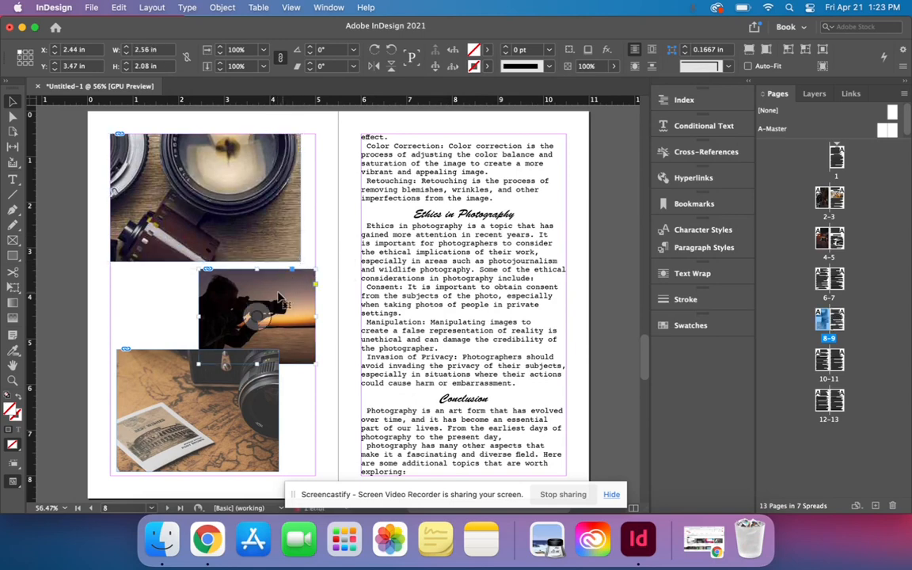
pyautogui.moveTo(197, 268); pyautogui.dragTo(153, 247)
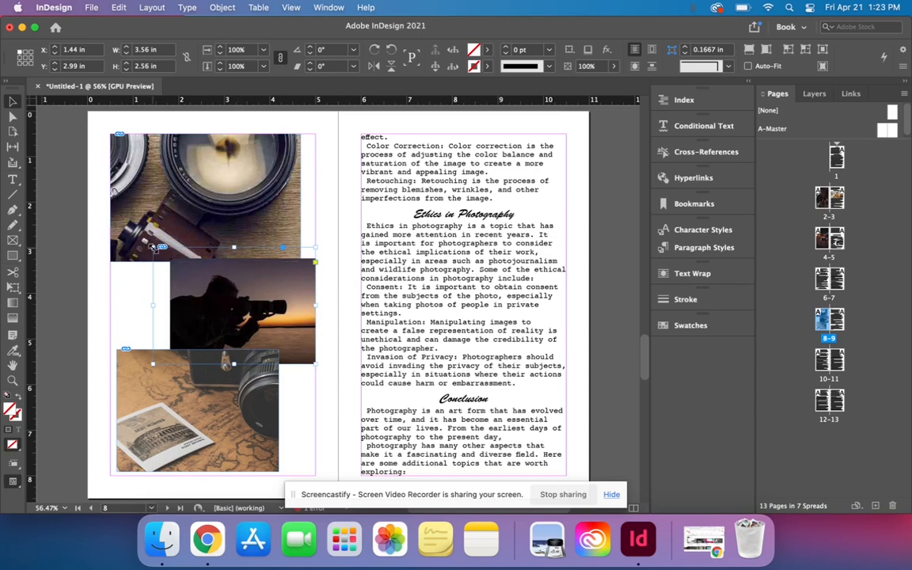
pyautogui.moveTo(153, 248); pyautogui.dragTo(169, 260)
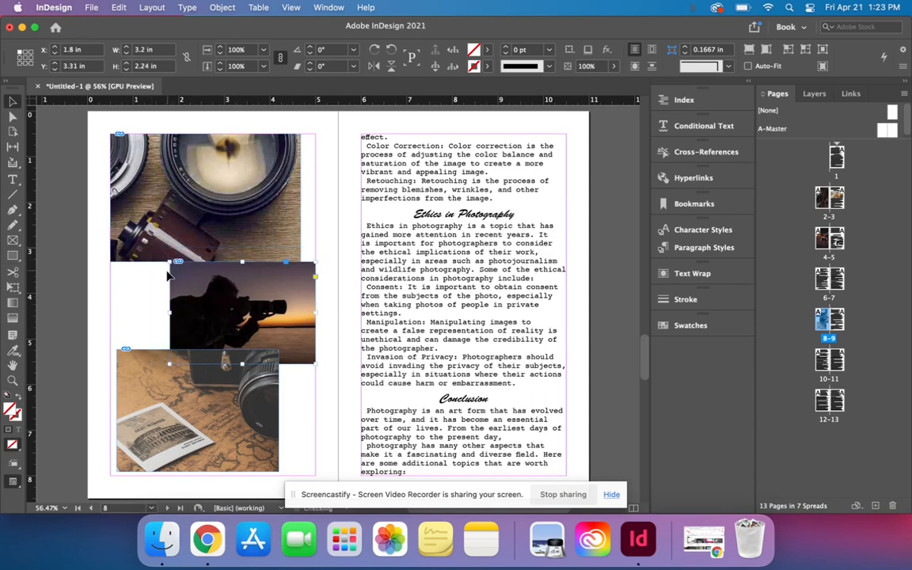
# Apply Fill Frame Proportionally to the lowest photo on page 8
pyautogui.click(155, 391)
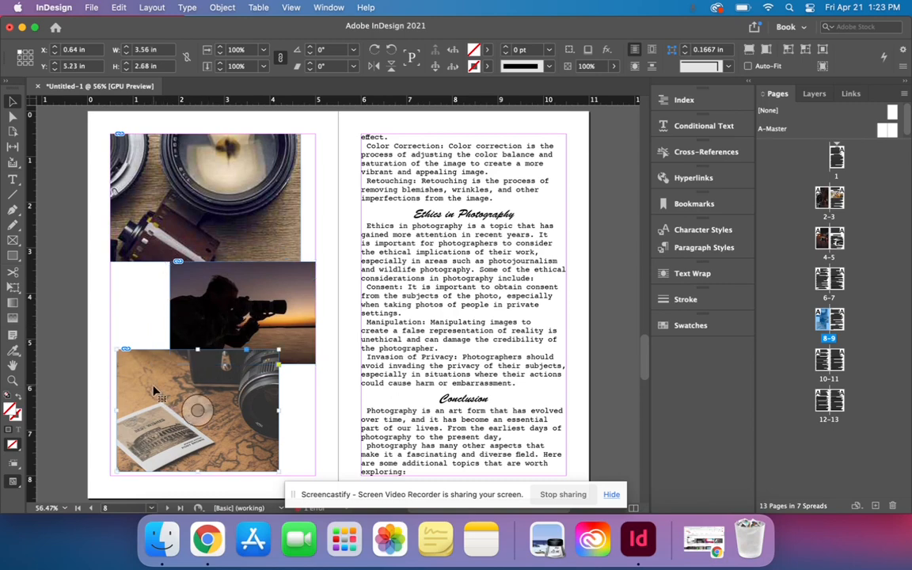
pyautogui.rightClick(173, 424)
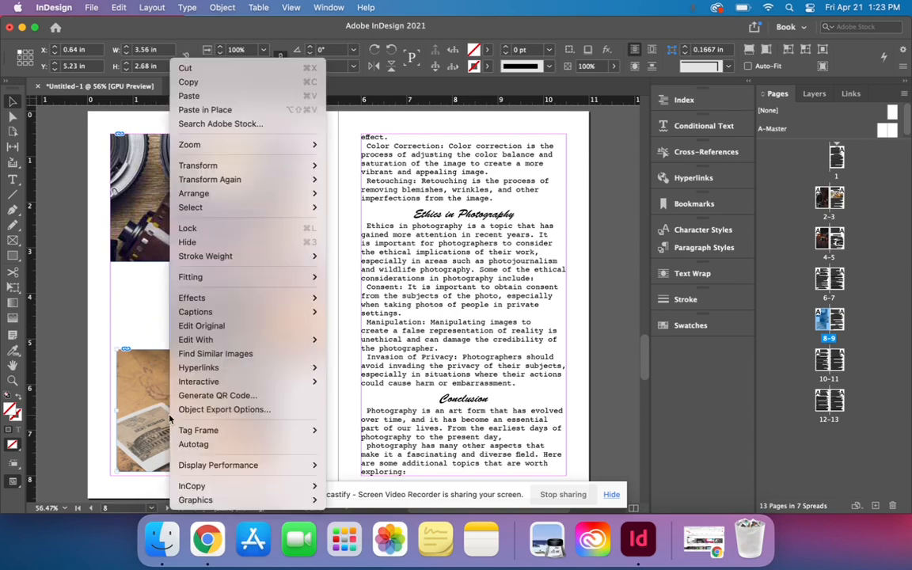
pyautogui.moveTo(262, 277)
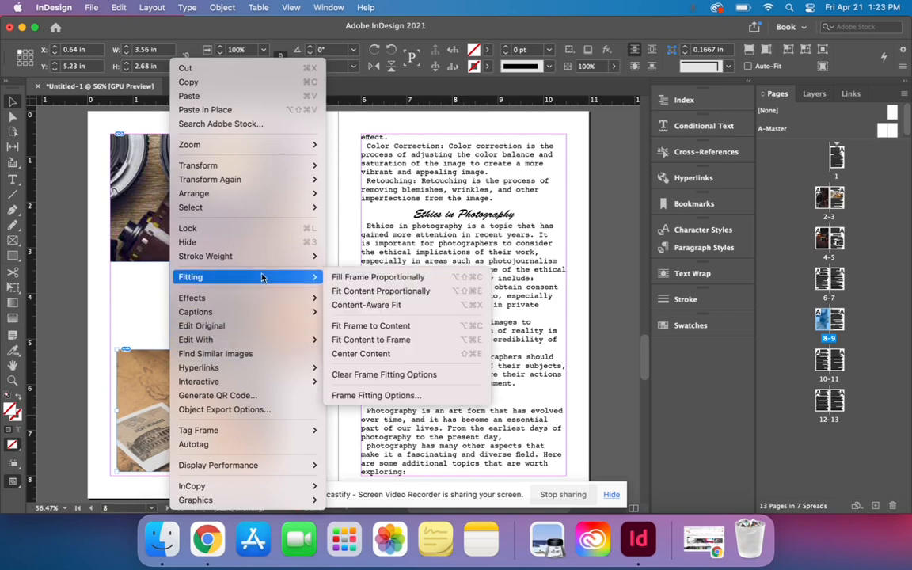
pyautogui.click(359, 277)
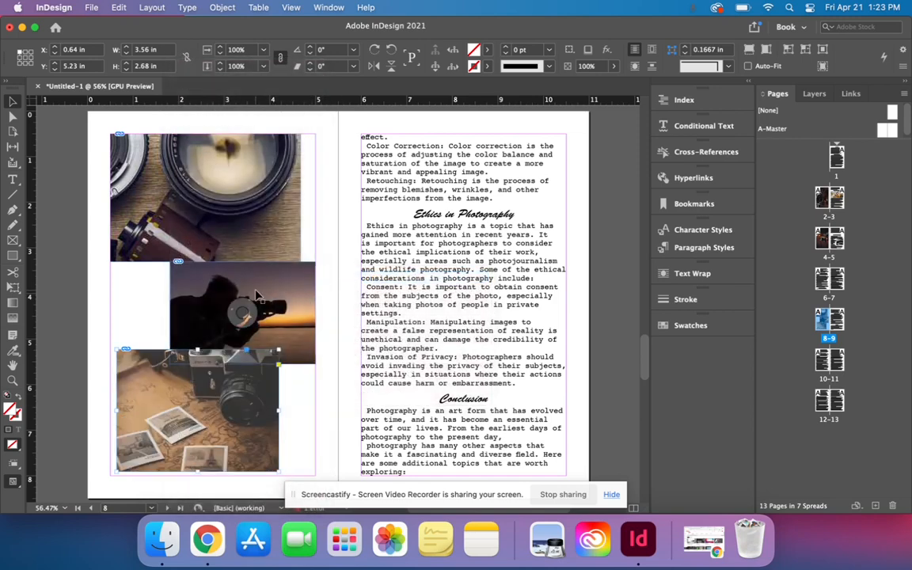
# Apply Fill Frame Proportionally to the uppermost photo on page 8
pyautogui.click(259, 208)
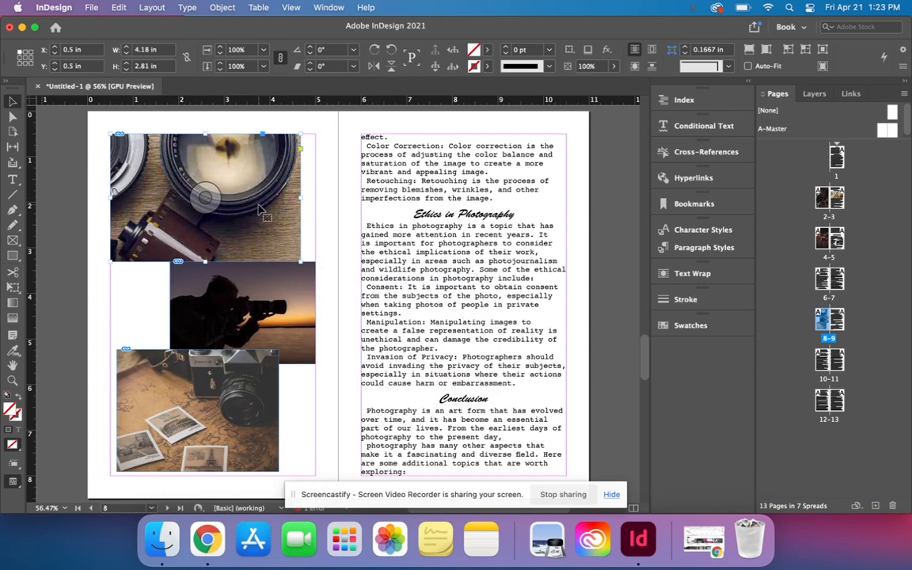
pyautogui.rightClick(258, 208)
pyautogui.moveTo(373, 277)
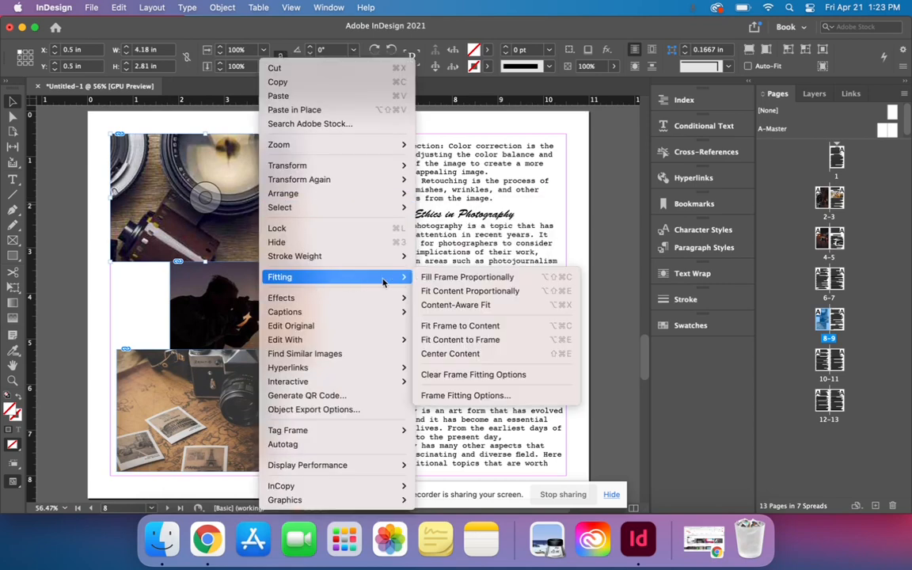
pyautogui.click(444, 277)
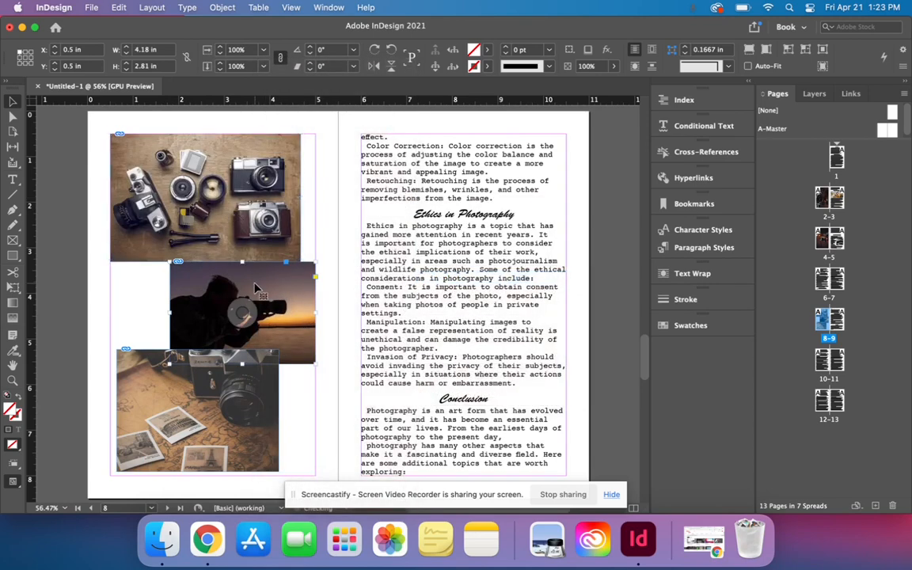
# Apply Fill Frame Proportionally to the middle photo on page 8
pyautogui.click(283, 301)
pyautogui.rightClick(283, 301)
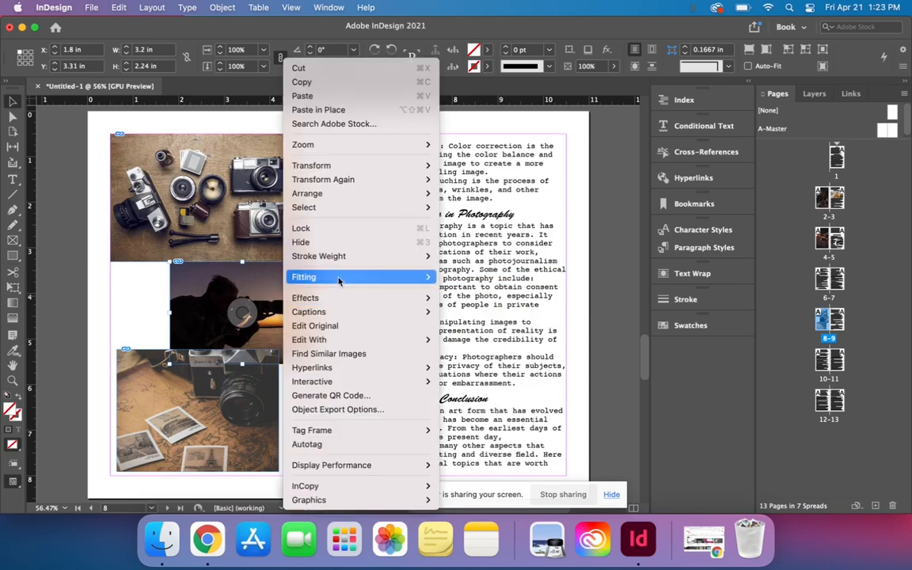
pyautogui.moveTo(349, 277)
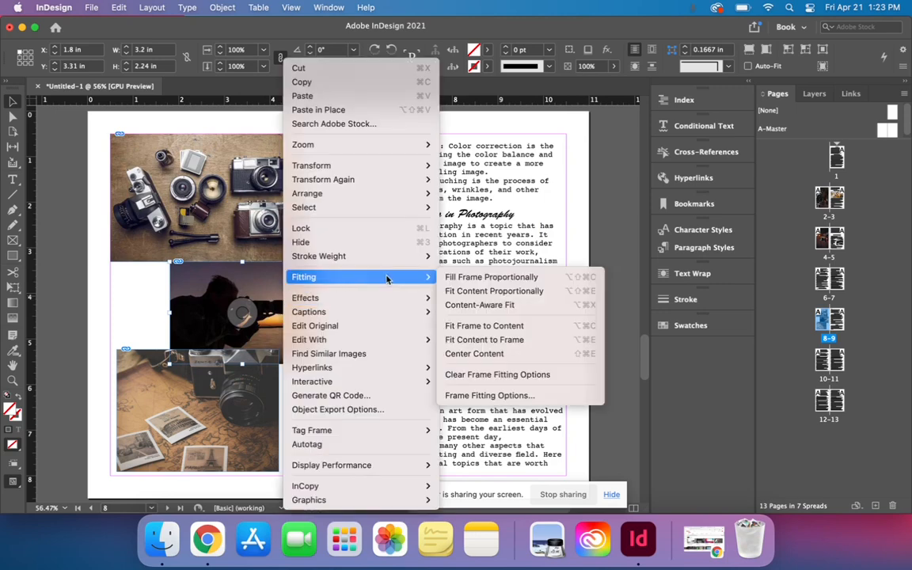
pyautogui.click(464, 278)
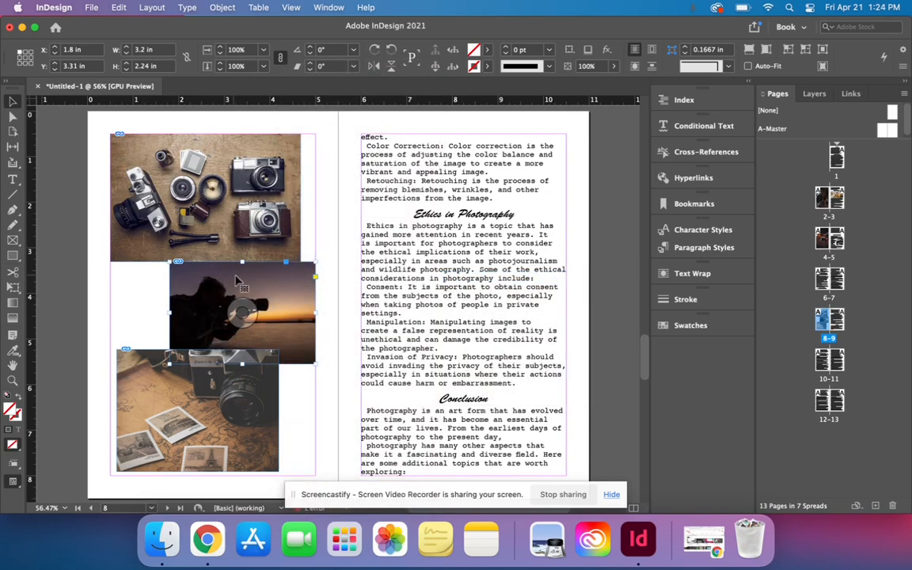
# Move the middle photo up to about X 1.72 in, Y 2.99 in, overlapping the uppermost photo, and send it backward
pyautogui.moveTo(236, 278); pyautogui.dragTo(199, 303)
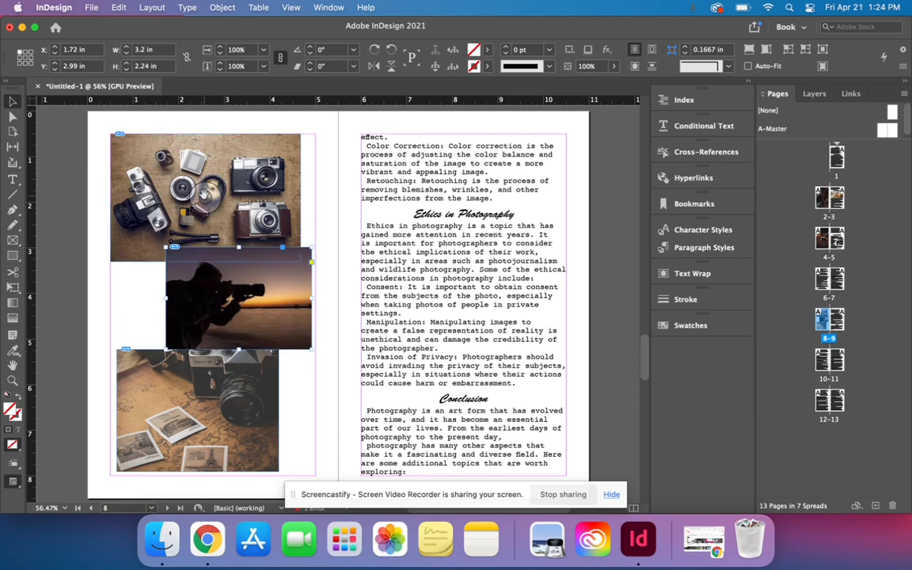
pyautogui.click(225, 8)
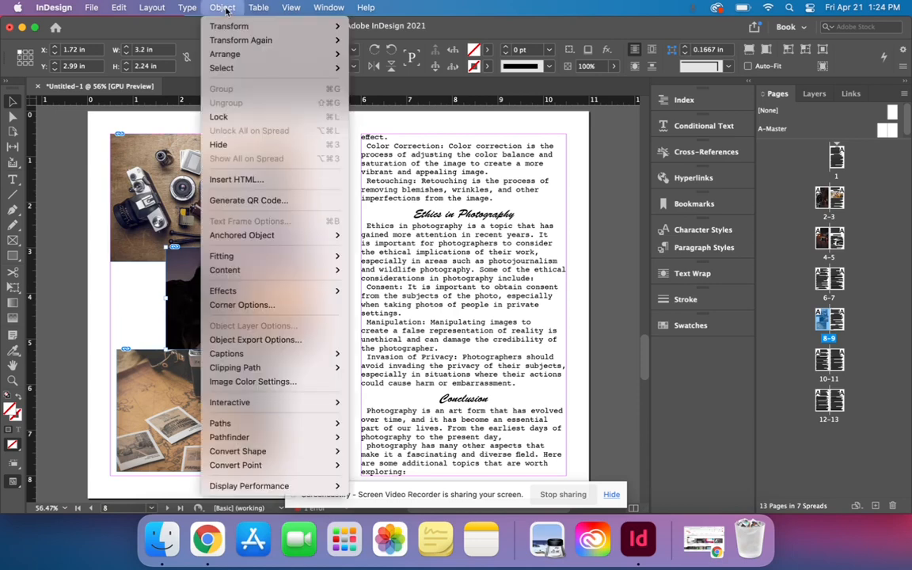
pyautogui.moveTo(284, 60)
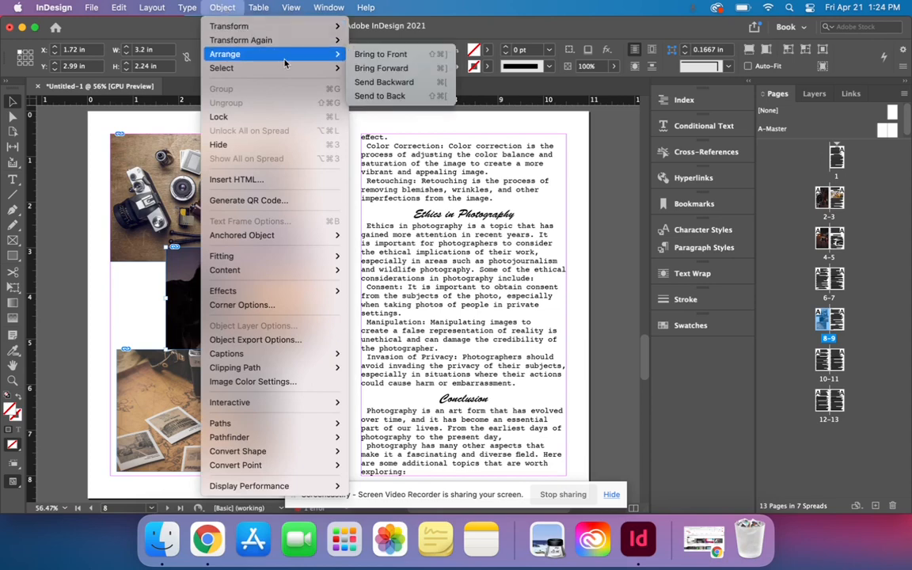
pyautogui.click(393, 83)
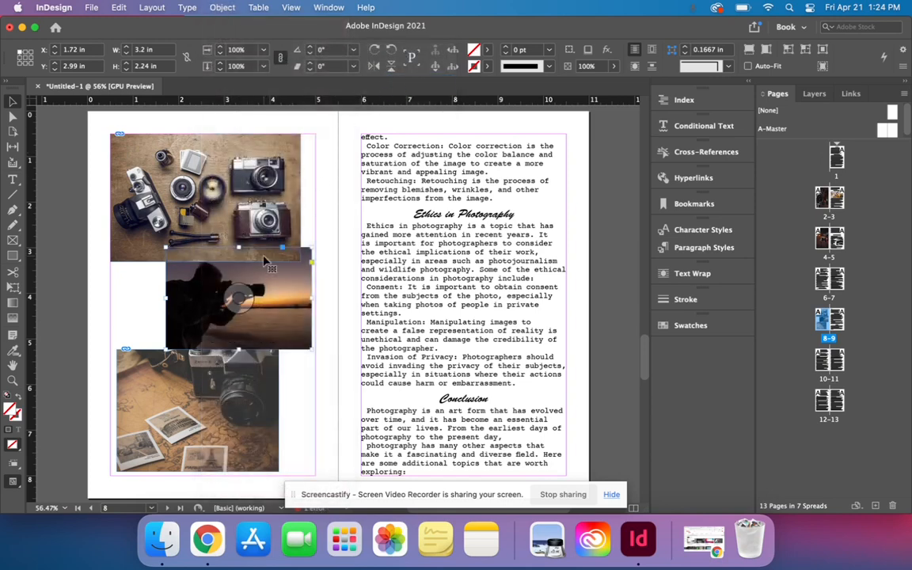
# Move the lowest photo to about X 0.81 in, Y 4.95 in, overlapping the middle photo, and give it a drop shadow
pyautogui.click(167, 383)
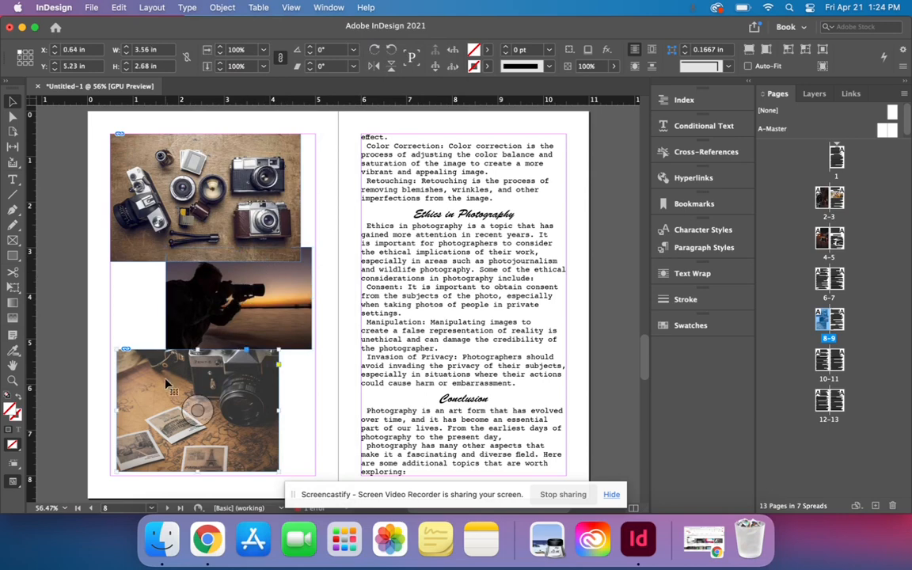
pyautogui.moveTo(166, 383)
pyautogui.mouseDown()
pyautogui.moveTo(169, 366)
pyautogui.moveTo(173, 372)
pyautogui.mouseUp()
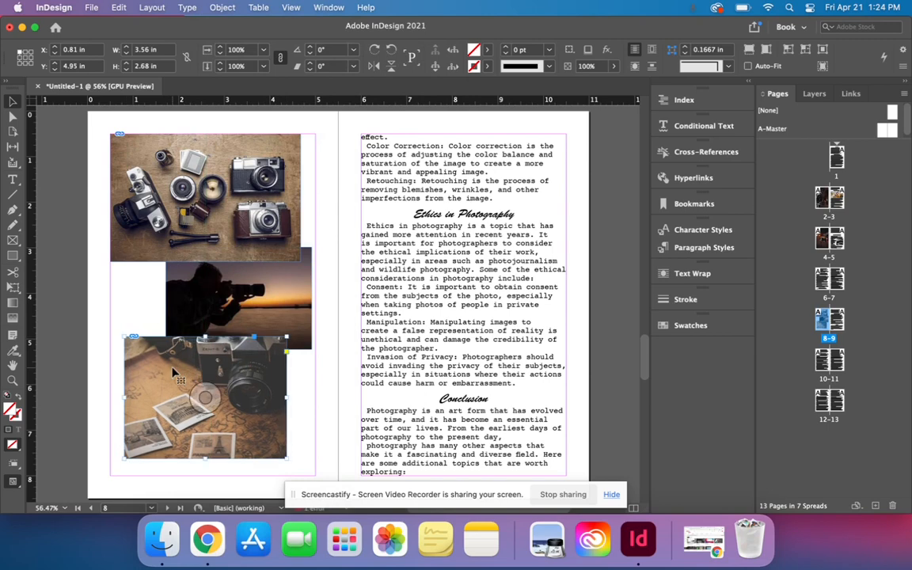
pyautogui.click(588, 50)
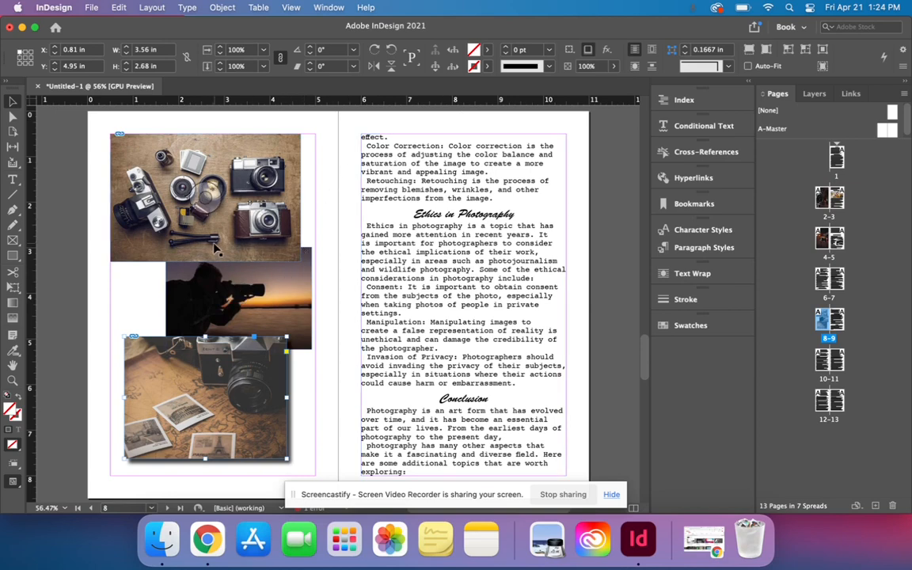
# Add a drop shadow to the uppermost photo on page 8
pyautogui.click(145, 260)
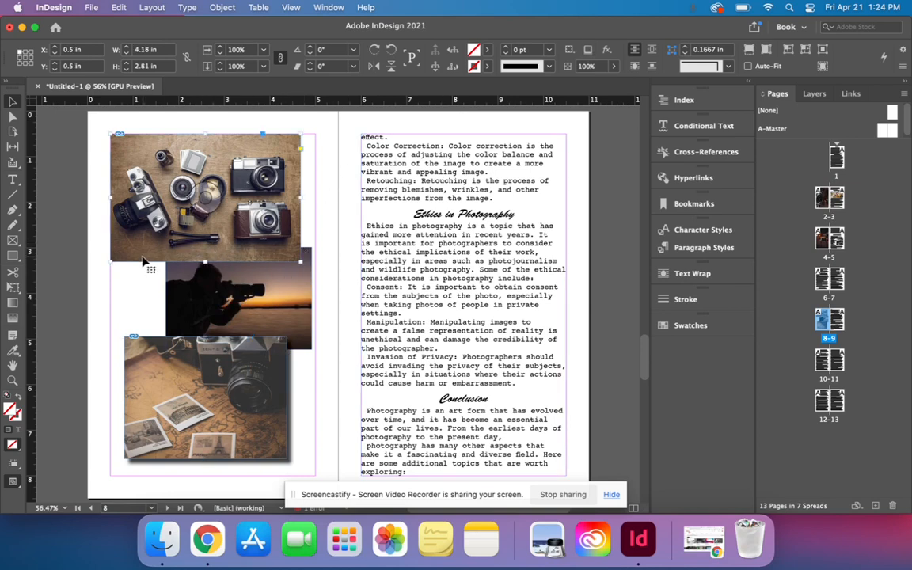
pyautogui.click(607, 51)
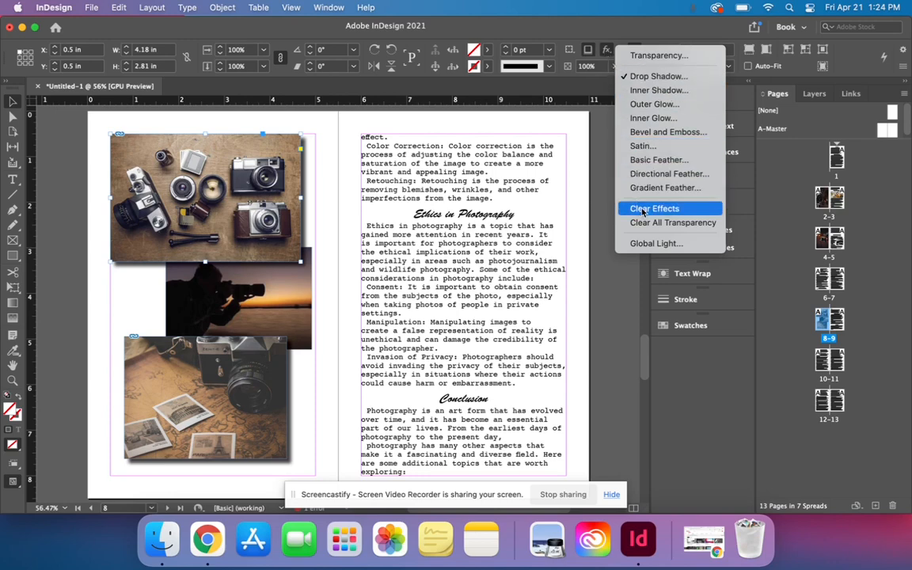
pyautogui.click(606, 53)
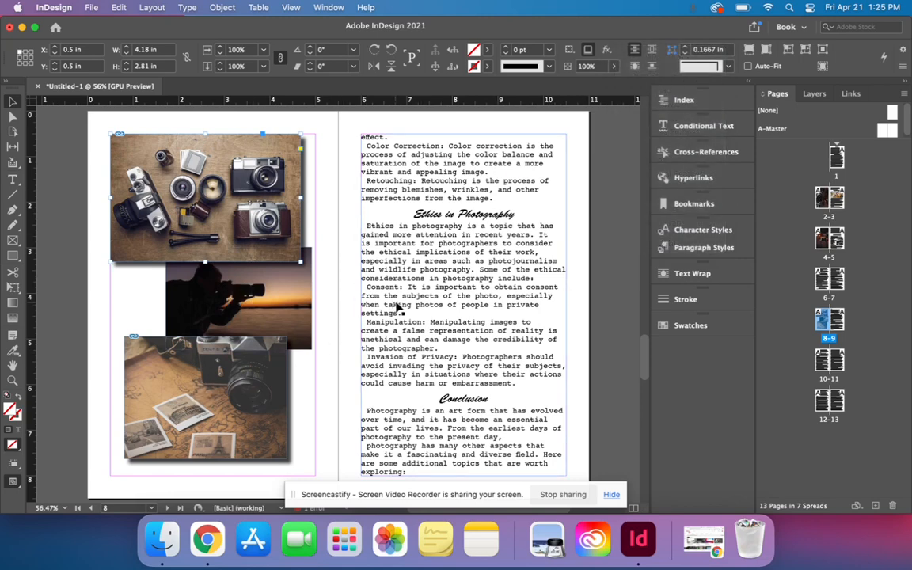
# Add a page 14 at the end of the document and flow the overset text from page 13 onto it within the margins
pyautogui.scroll(-3, 402, 307)
pyautogui.scroll(-10, 400, 309)
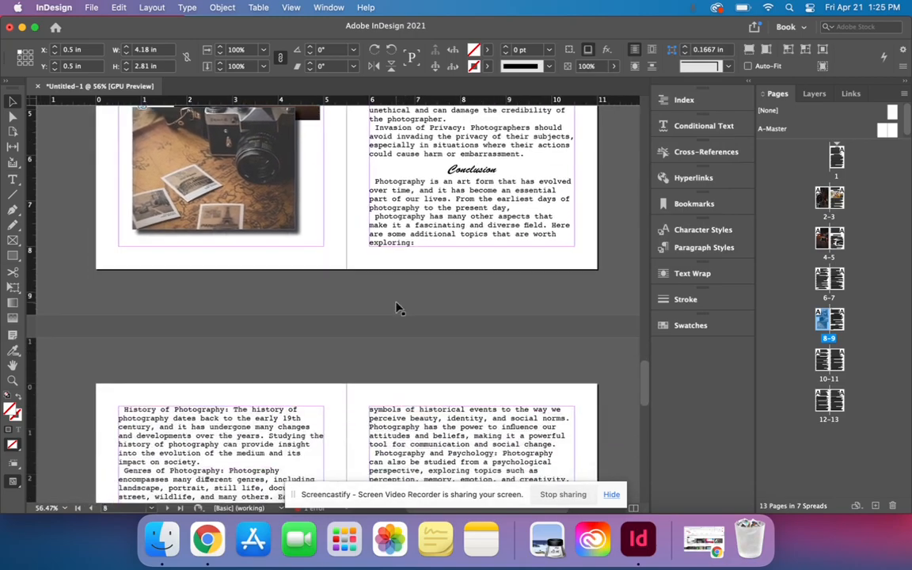
pyautogui.scroll(-10, 400, 308)
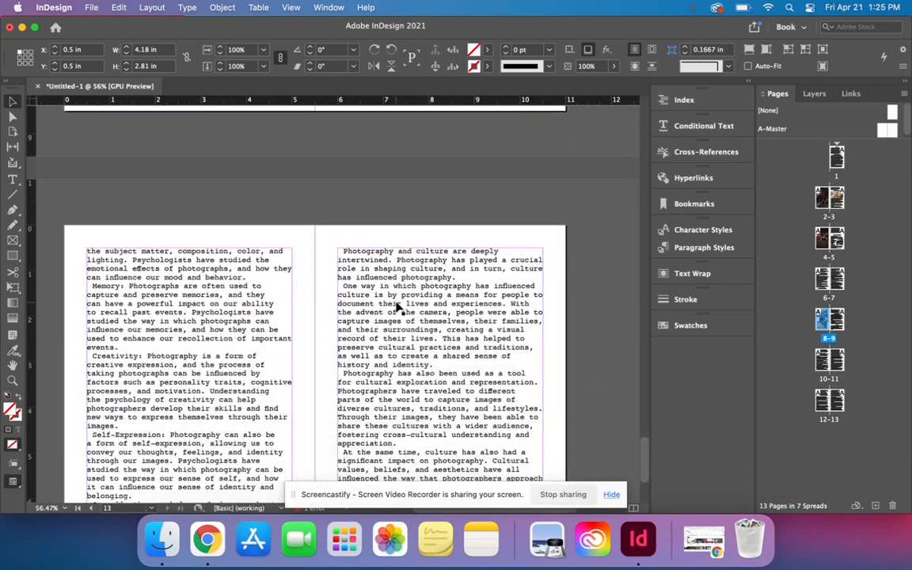
pyautogui.hscroll(1, 399, 308)
pyautogui.scroll(3, 400, 309)
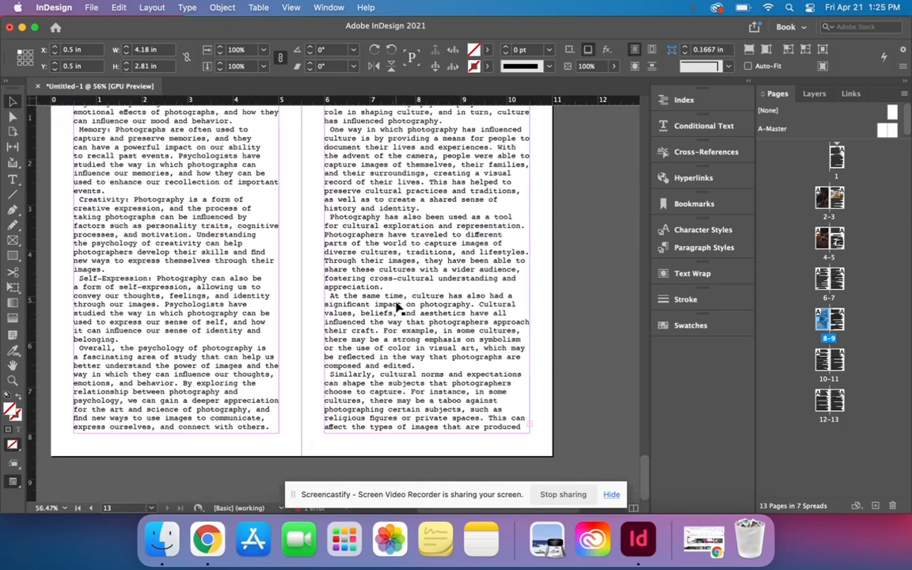
pyautogui.scroll(-3, 400, 309)
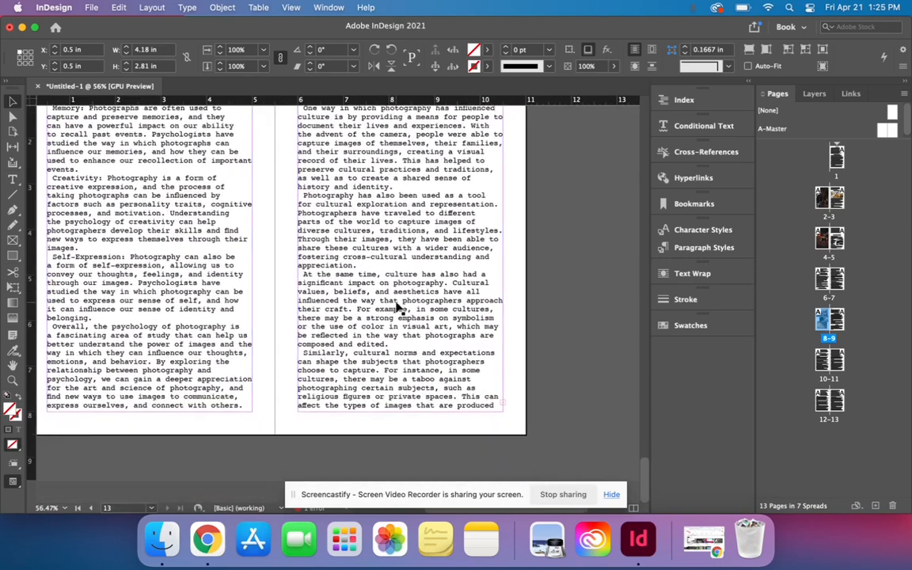
pyautogui.click(485, 396)
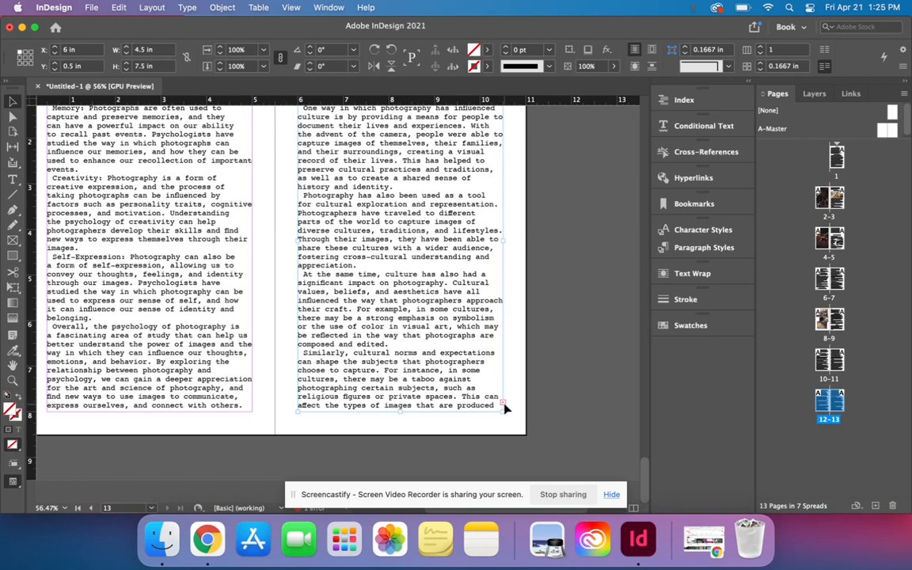
pyautogui.click(503, 404)
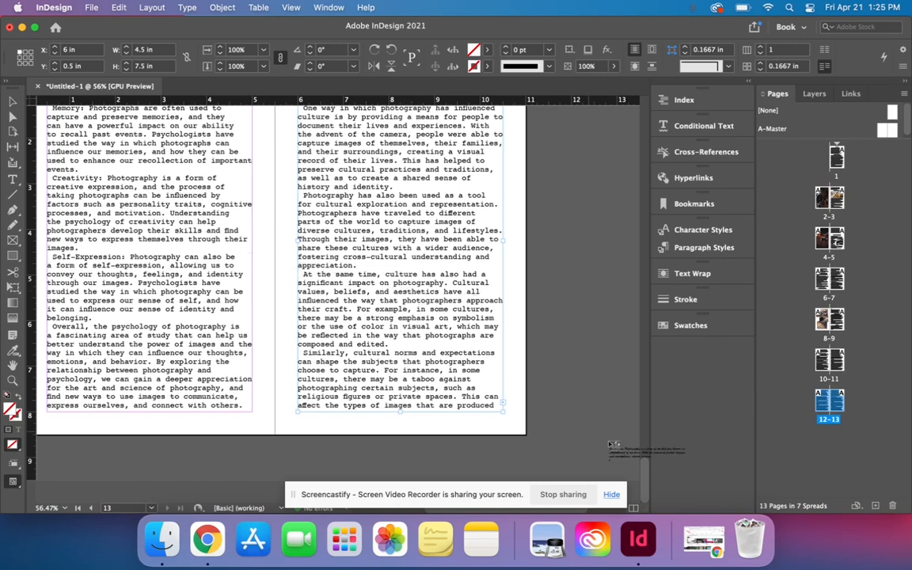
pyautogui.click(876, 505)
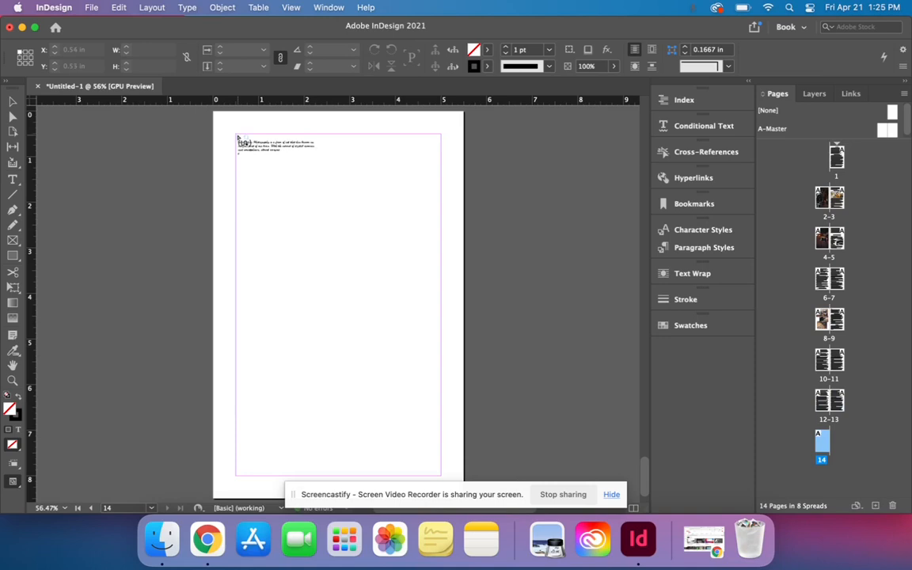
pyautogui.click(237, 137)
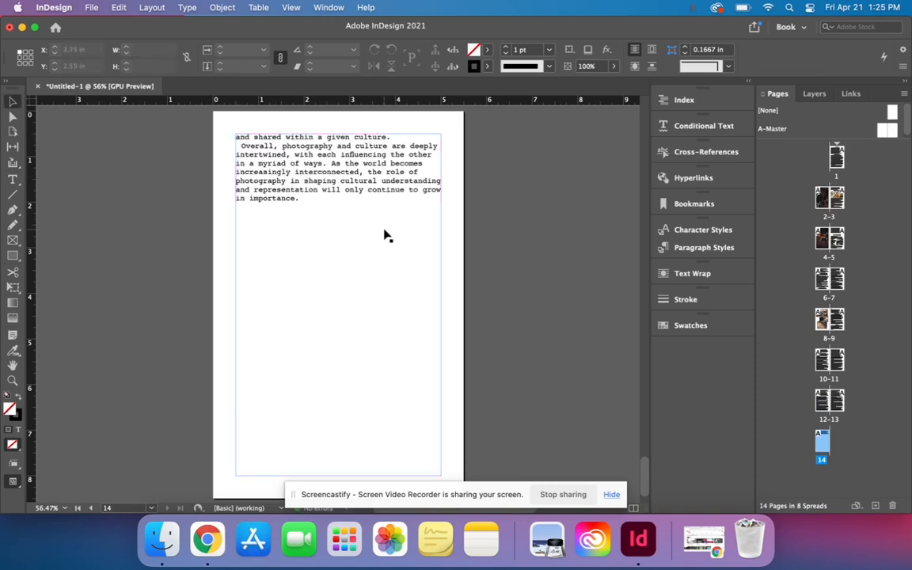